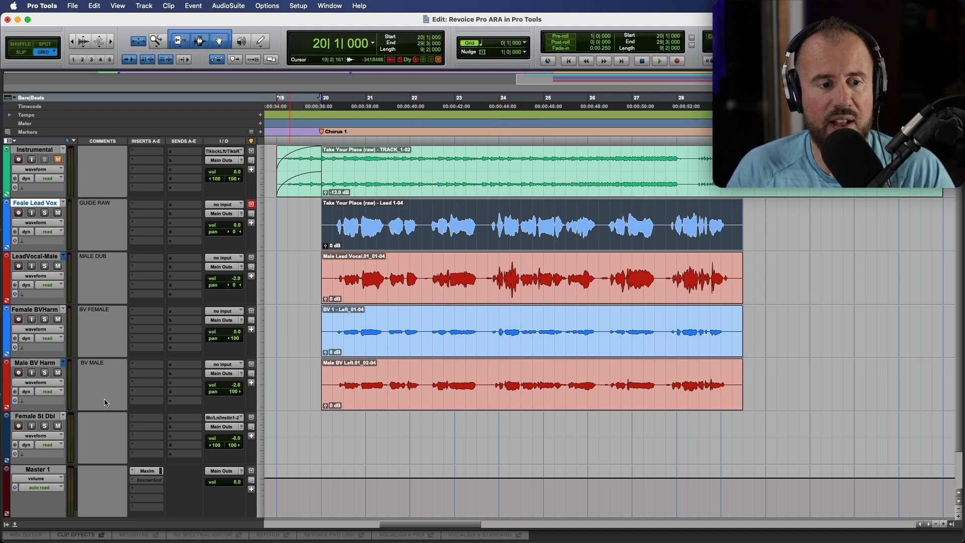
- Add the male dub and both harmony tracks to the lead vocal selection in Pro Tools
shift+click(49, 365)
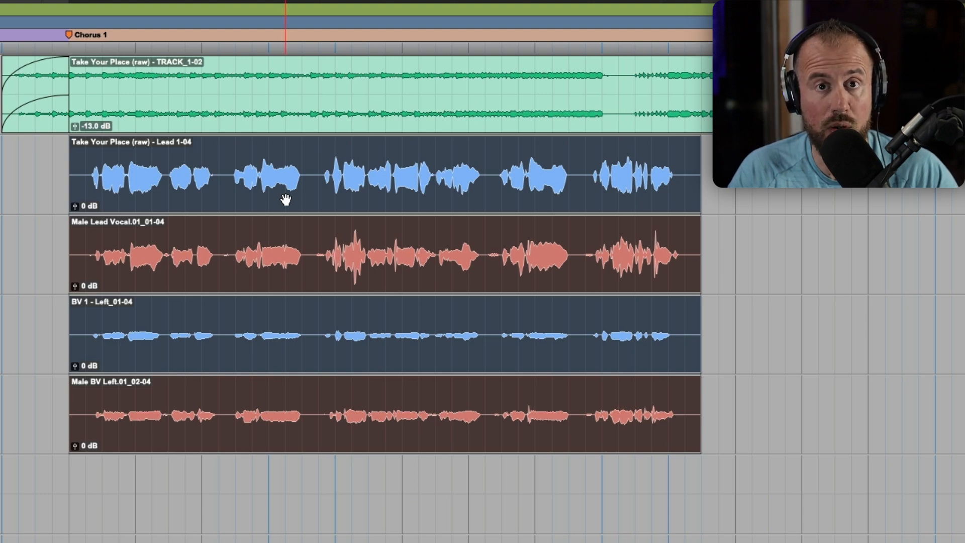
- Link the four vocal clips through Revoice Pro Link, start Revoice Pro, and capture their audio
right_click(262, 195)
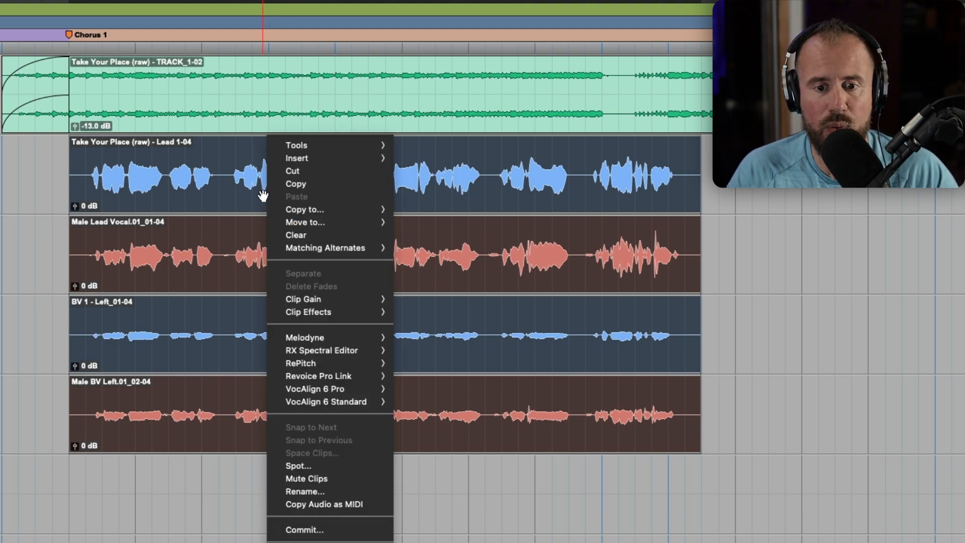
mouse_move(352, 377)
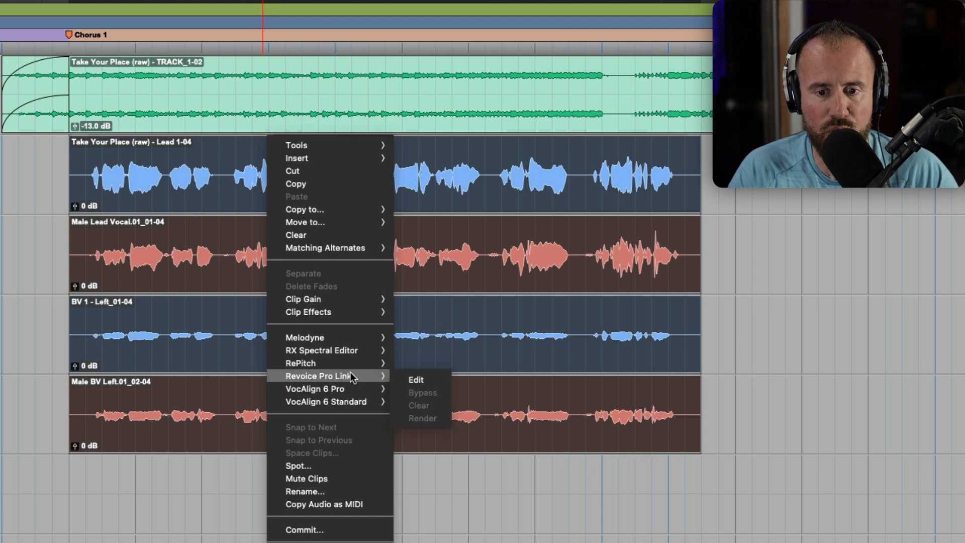
click(421, 379)
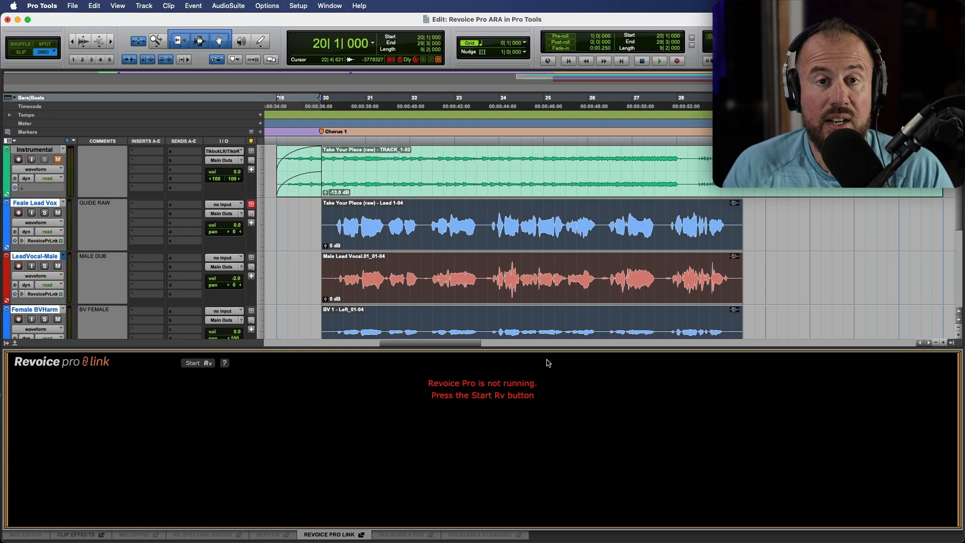
click(205, 366)
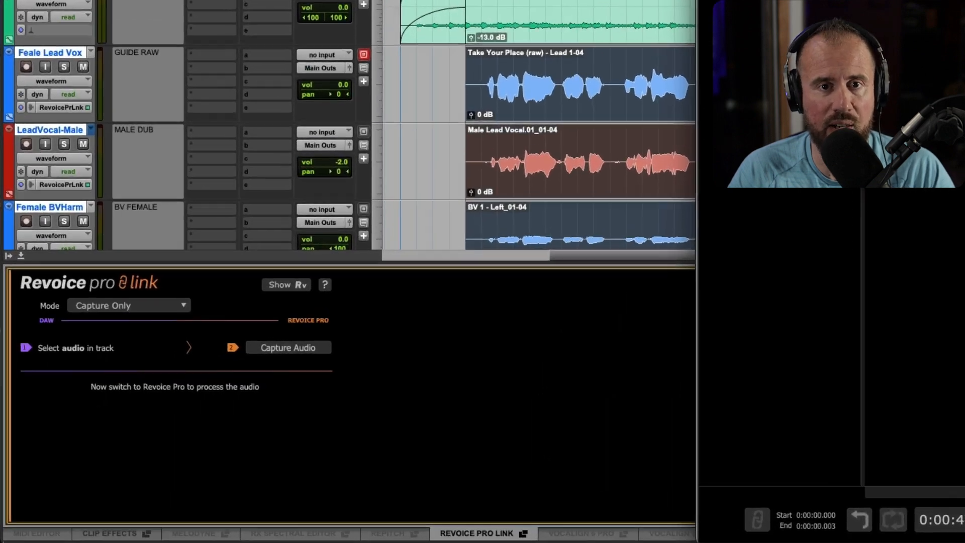
click(312, 341)
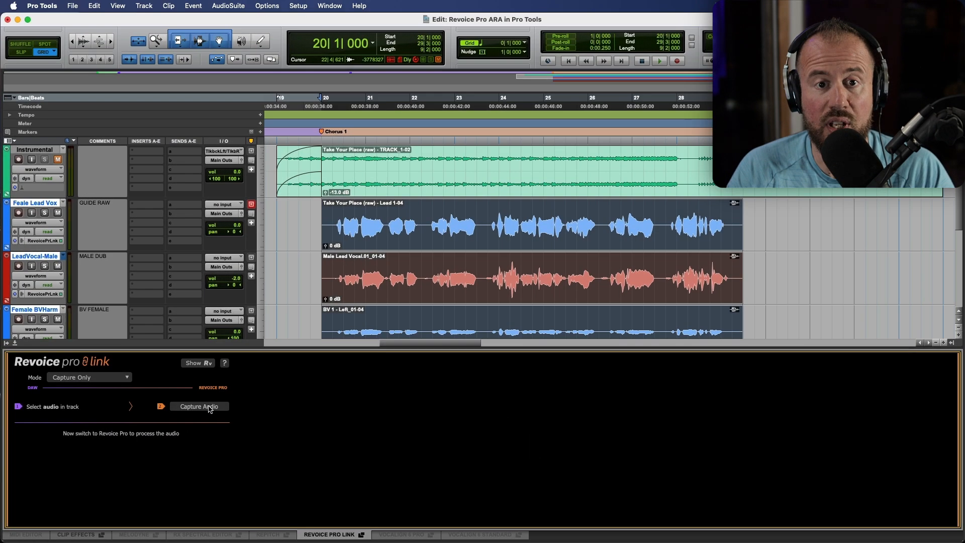
- Maximize Revoice Pro, play the vocals from about 37 seconds, then solo and expand Female Lead Vox
key(super+Tab)
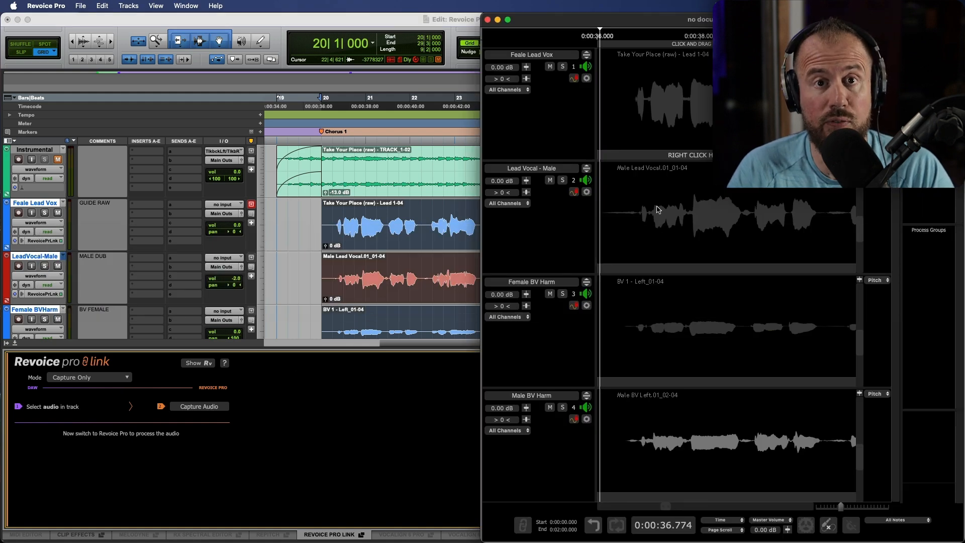
double_click(627, 23)
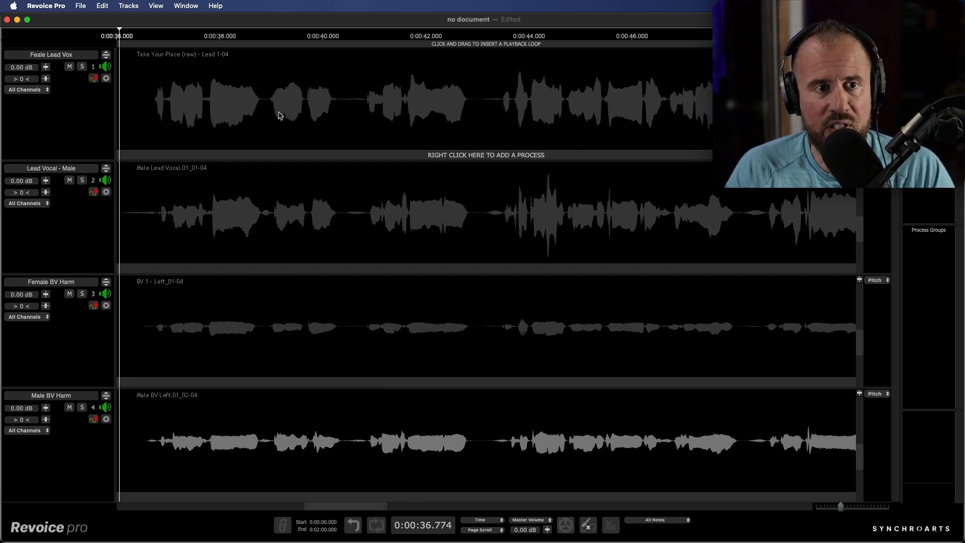
click(150, 35)
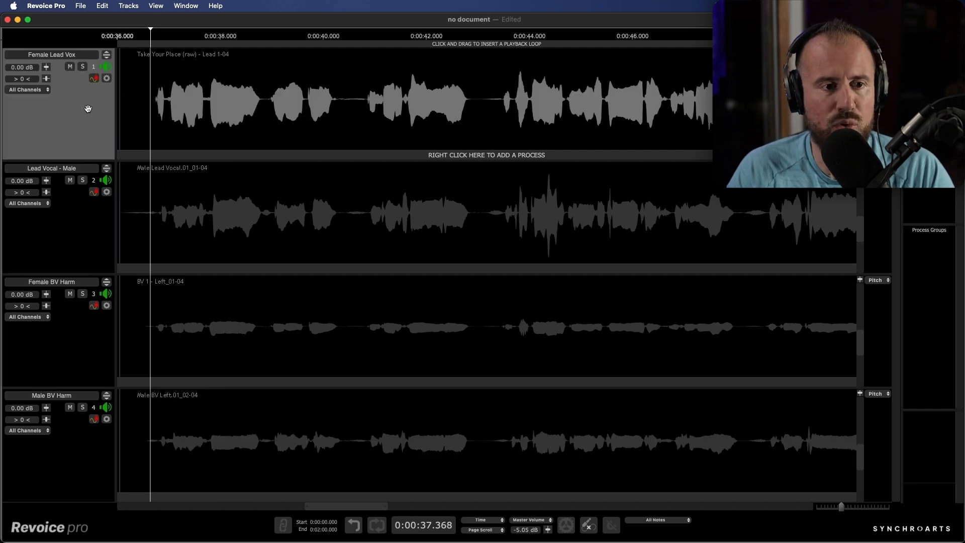
key(space)
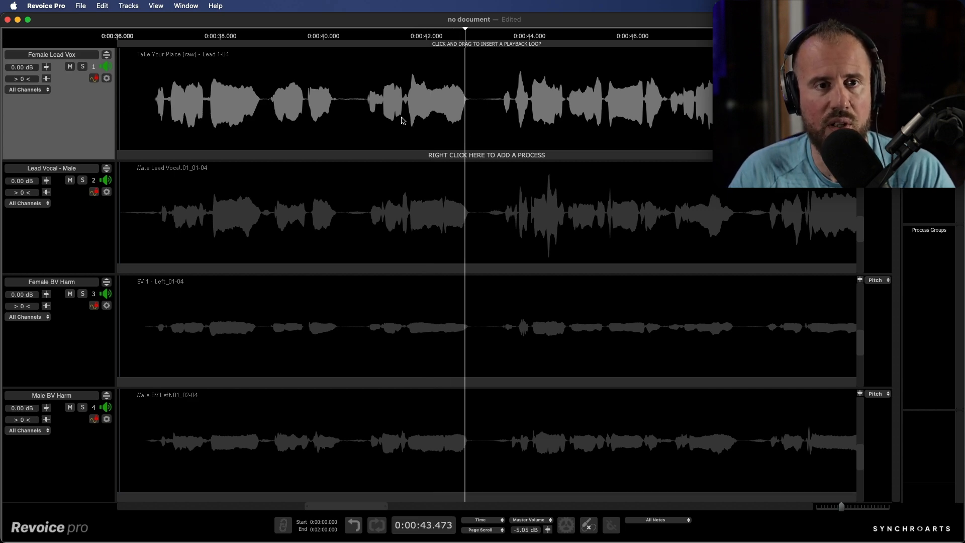
click(83, 66)
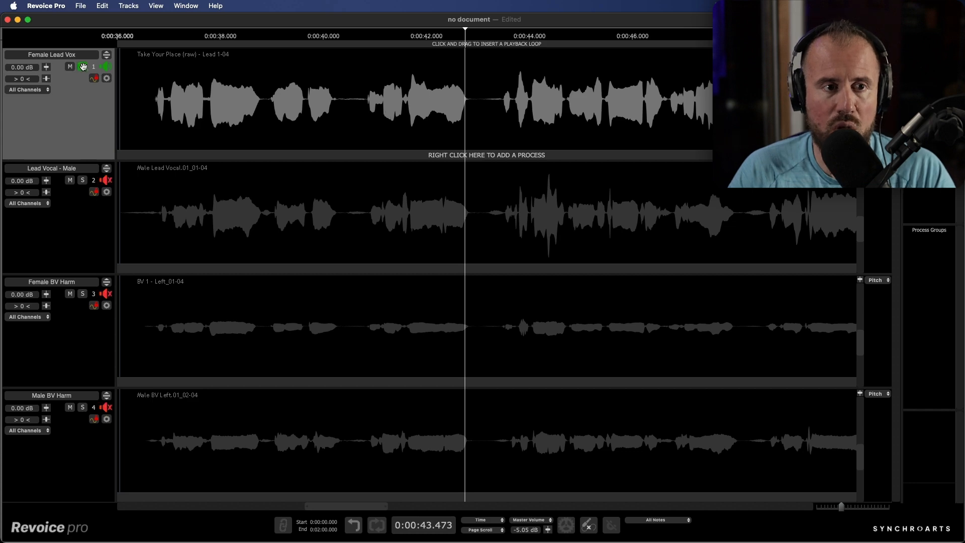
click(107, 55)
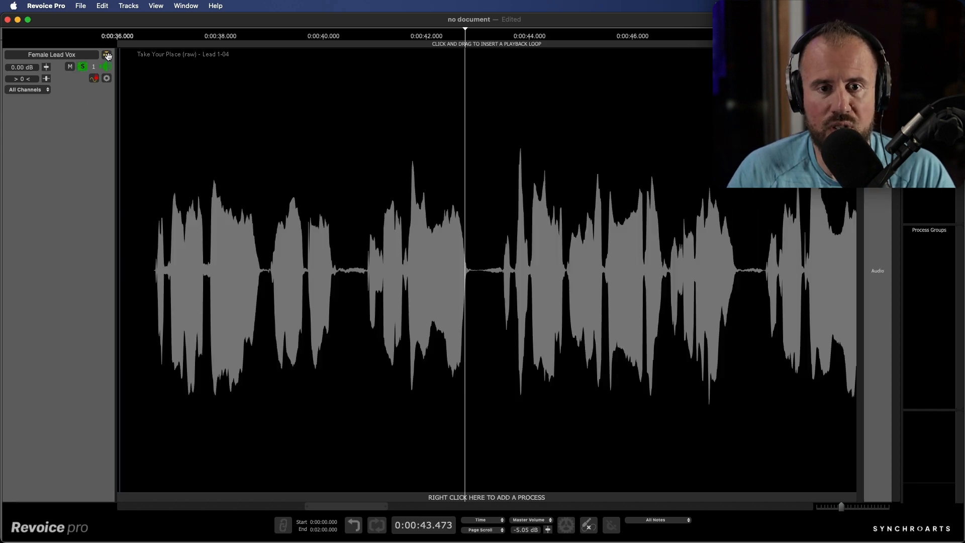
- Open Adjust Pitch / Timing / Level on the lead vocal and zoom in on its notes
right_click(408, 261)
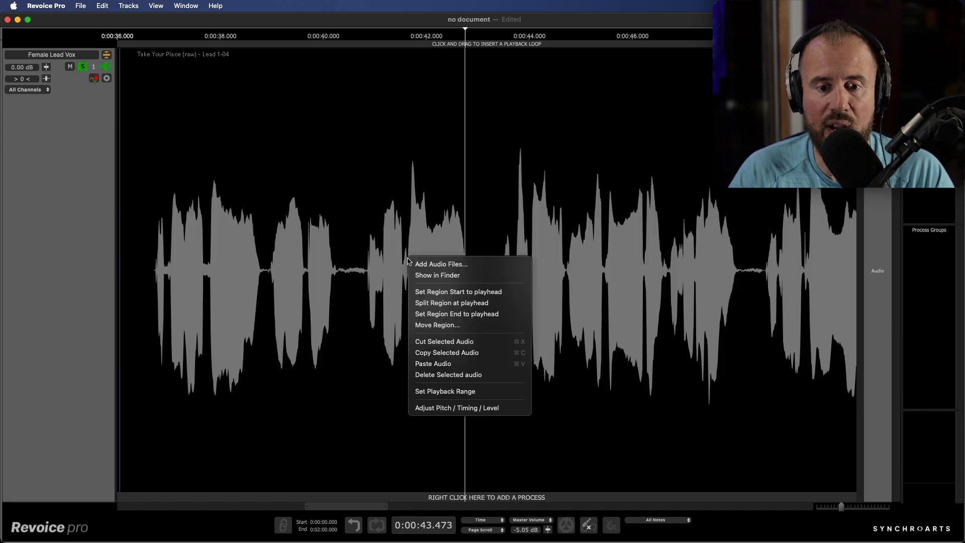
click(486, 408)
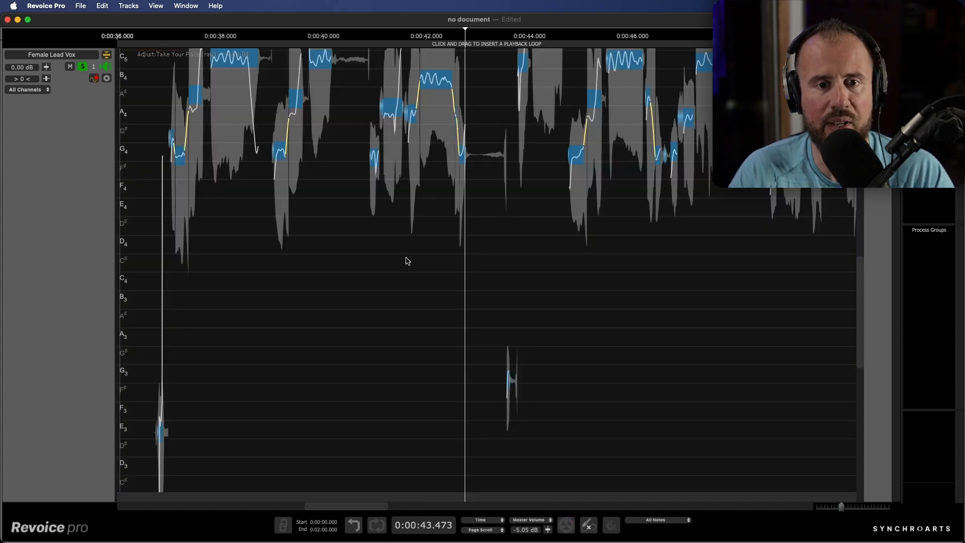
scroll(476, 245, up, 6)
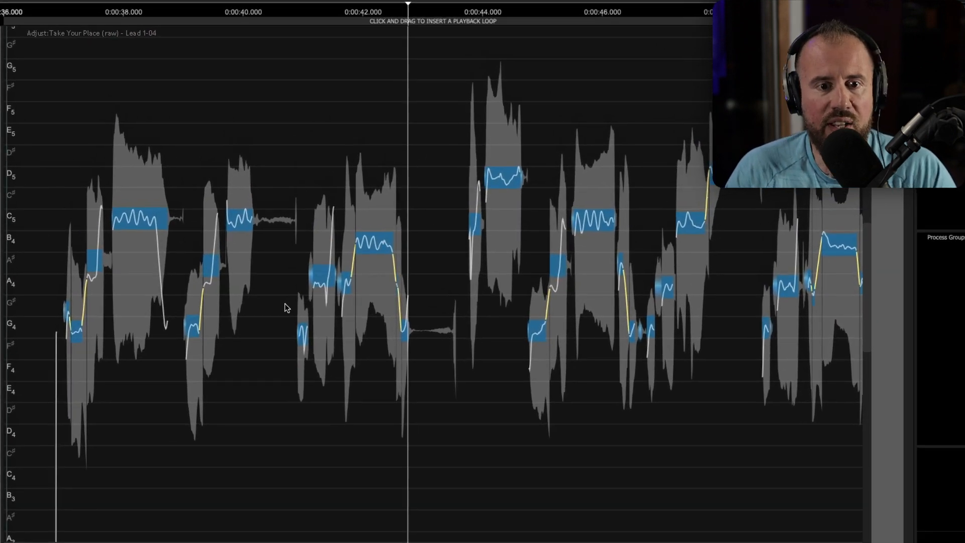
drag(289, 282, 474, 317)
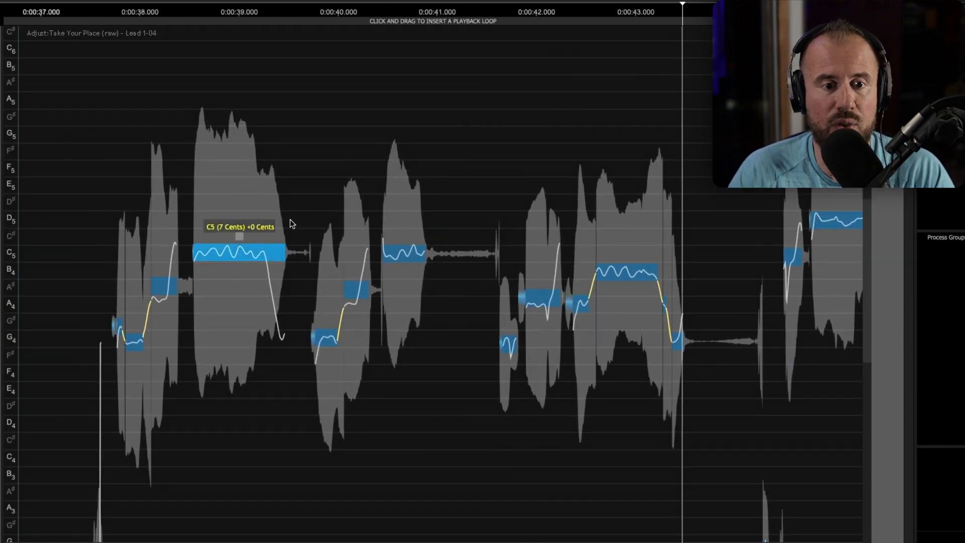
- Try raising the C5 note about 53 cents, undo it, and reselect the note
drag(251, 252, 251, 243)
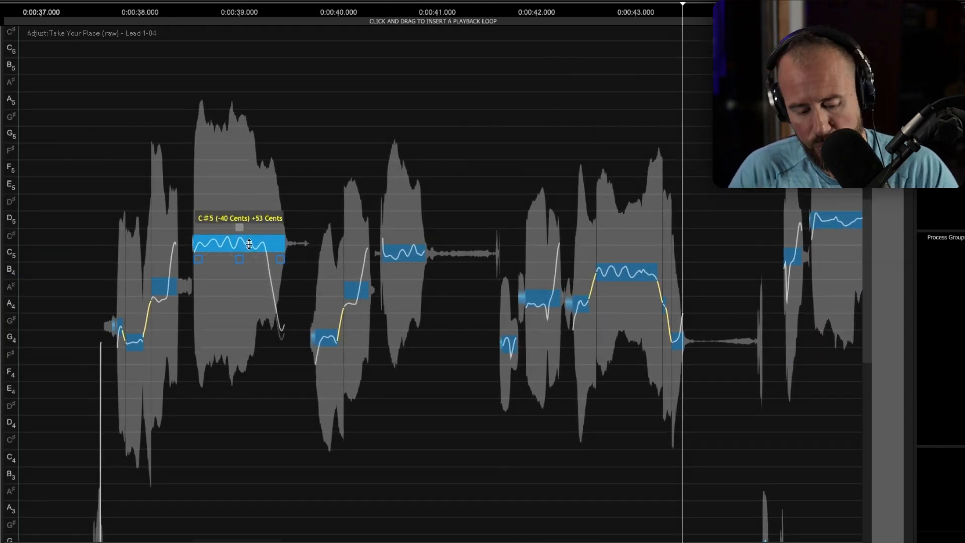
key(ctrl+z)
click(251, 194)
drag(239, 167, 394, 401)
right_click(394, 402)
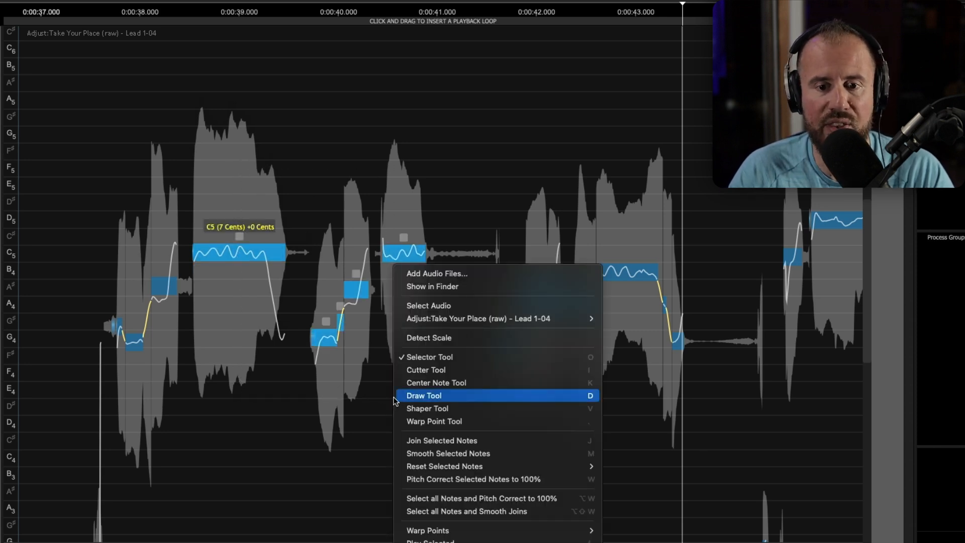
click(408, 382)
drag(290, 514, 258, 509)
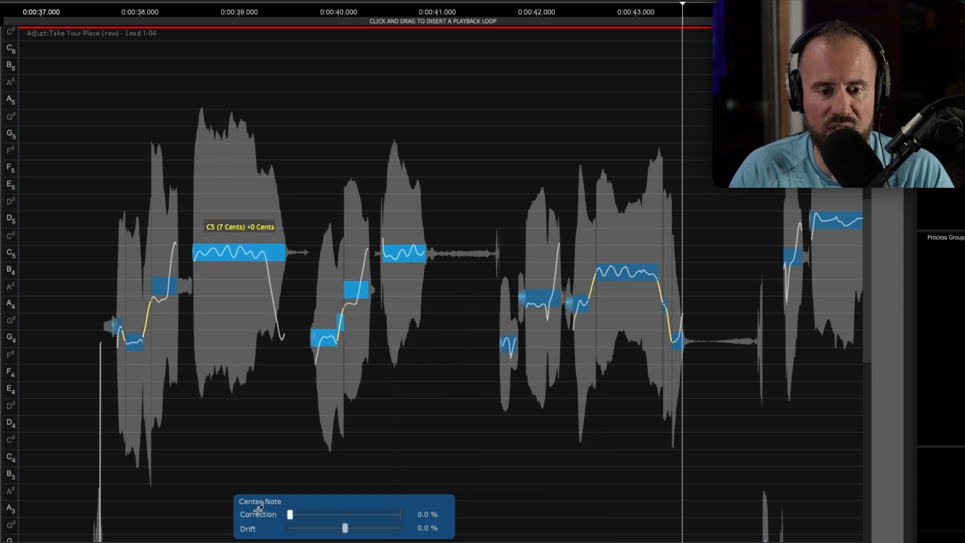
click(333, 454)
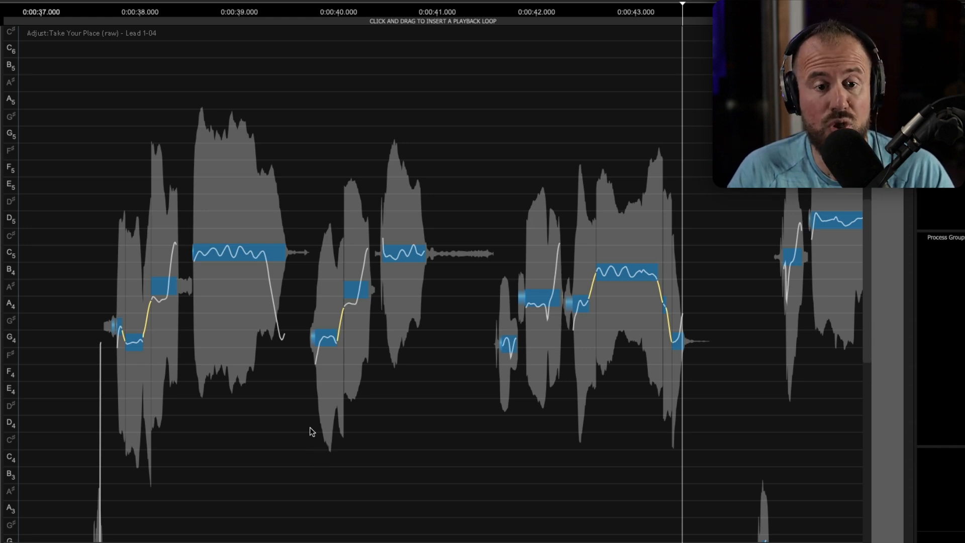
key(super+z)
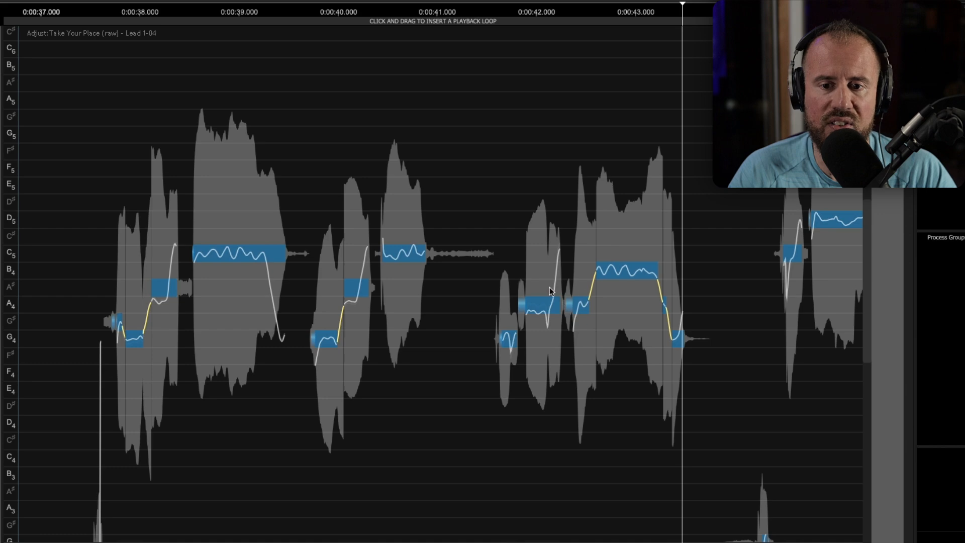
scroll(548, 320, up, 3)
scroll(553, 320, up, 4)
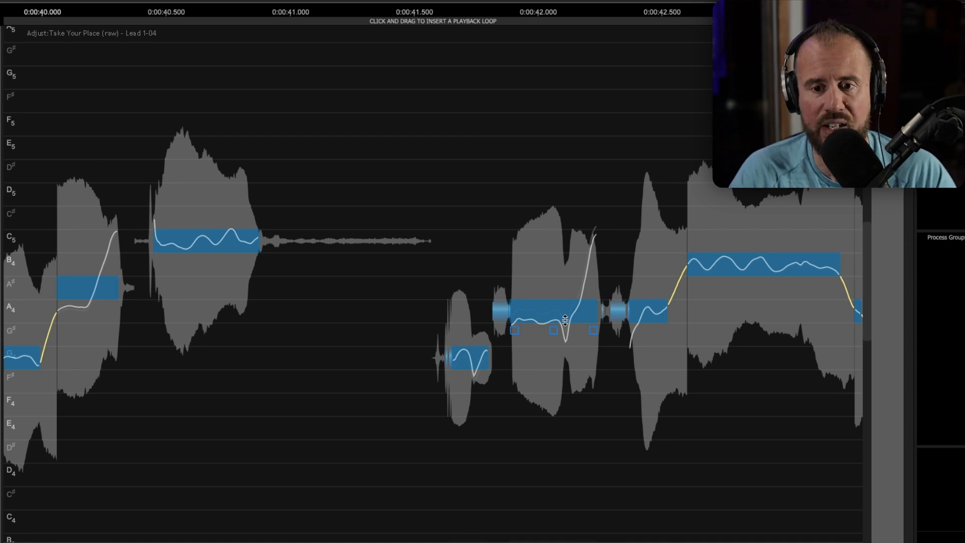
key(super+z)
- With the Cutter Tool, split the note after 0:42 and the A#4 note into A4 and B4 parts
right_click(565, 324)
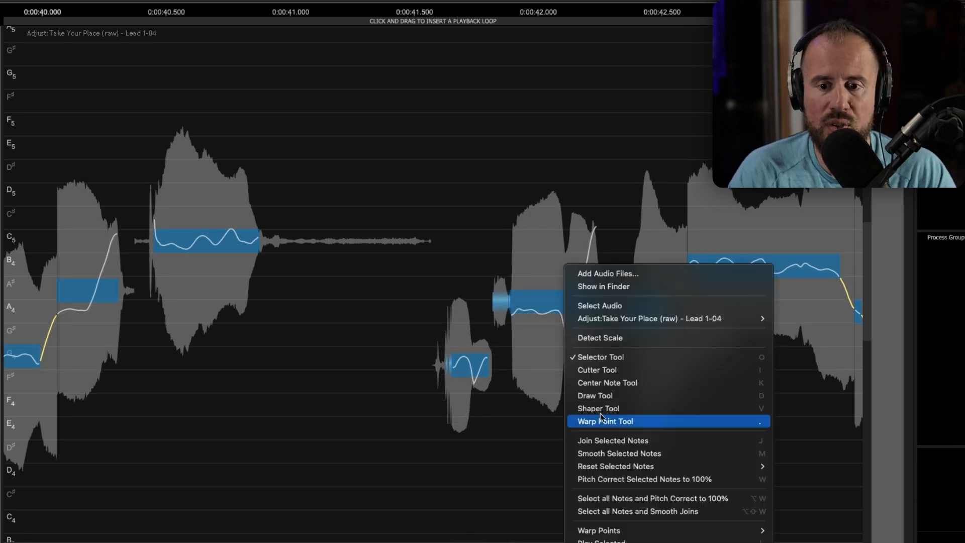
click(606, 371)
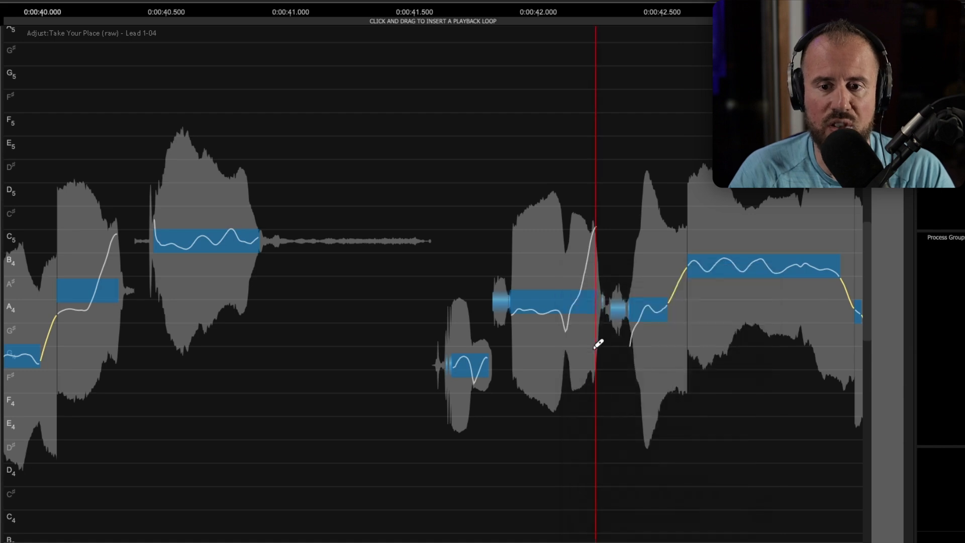
click(567, 338)
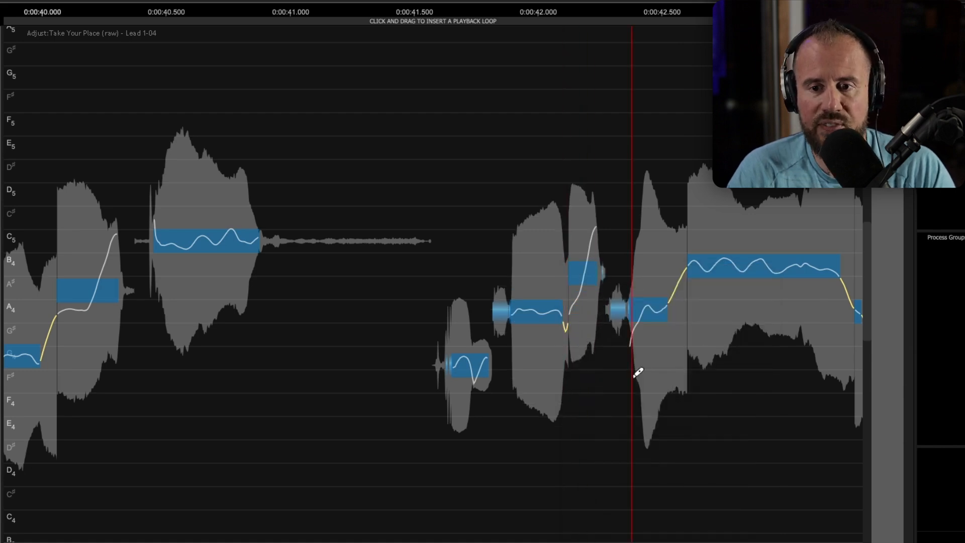
scroll(704, 366, right, 10)
scroll(289, 369, right, 6)
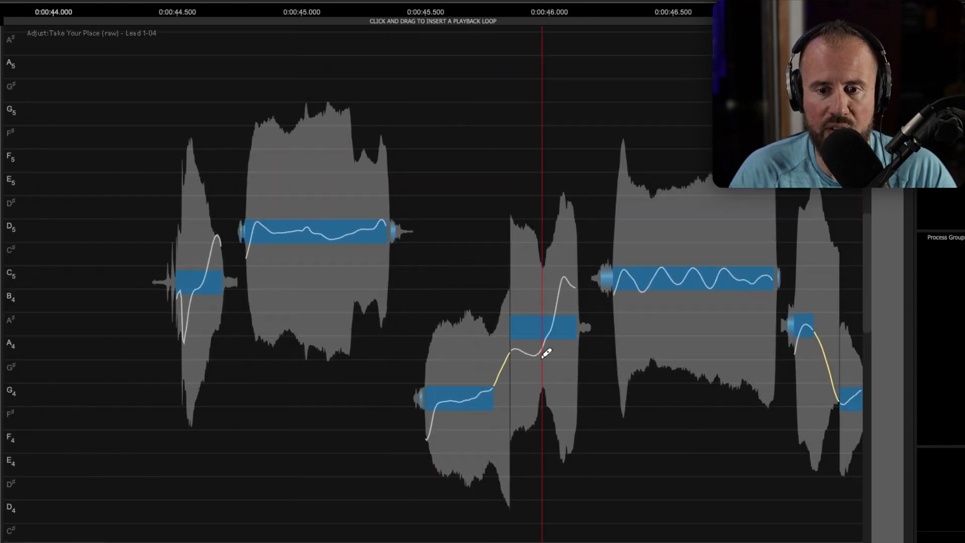
click(545, 352)
- Follow playback through the rest of the phrase, stop it, and zoom out to the whole phrase
scroll(446, 380, right, 2)
scroll(445, 381, right, 8)
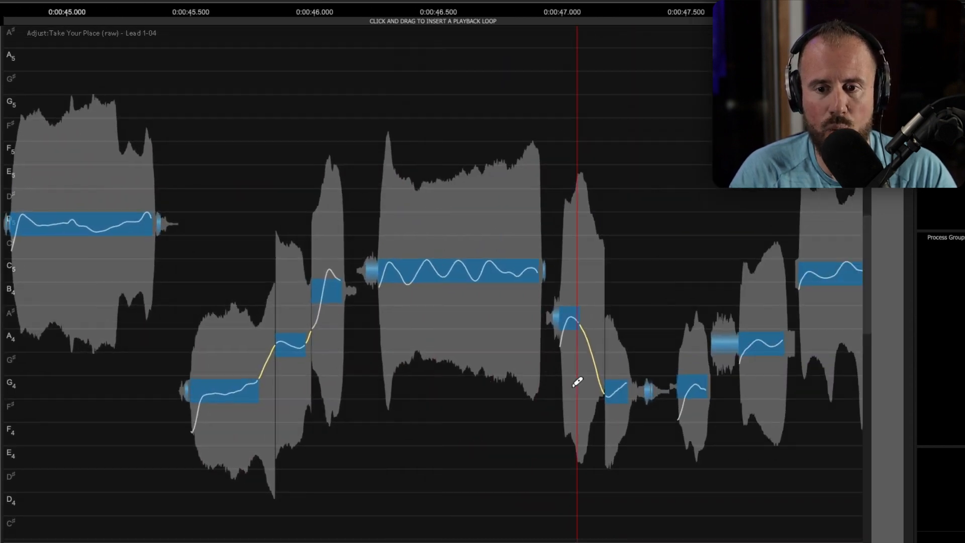
scroll(553, 341, right, 6)
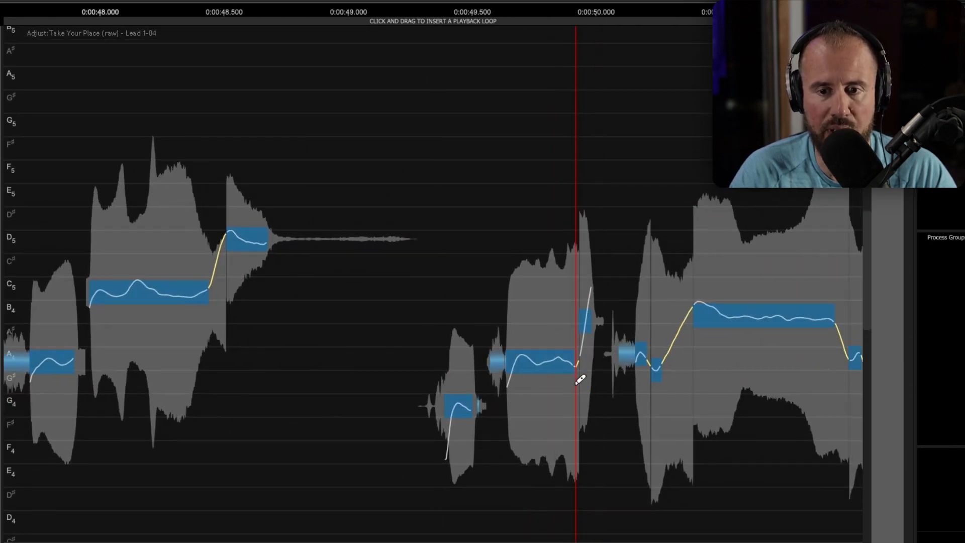
scroll(640, 409, right, 6)
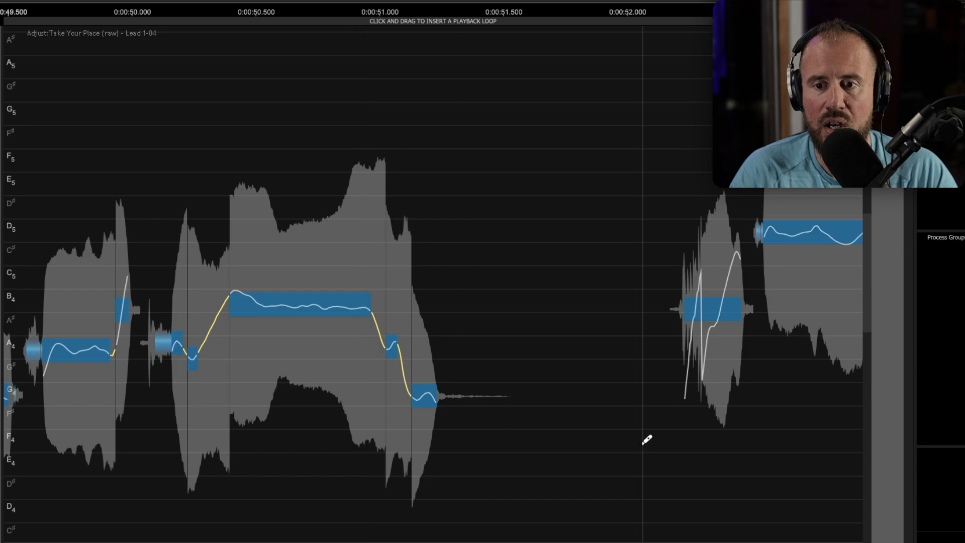
scroll(545, 428, right, 6)
key(space)
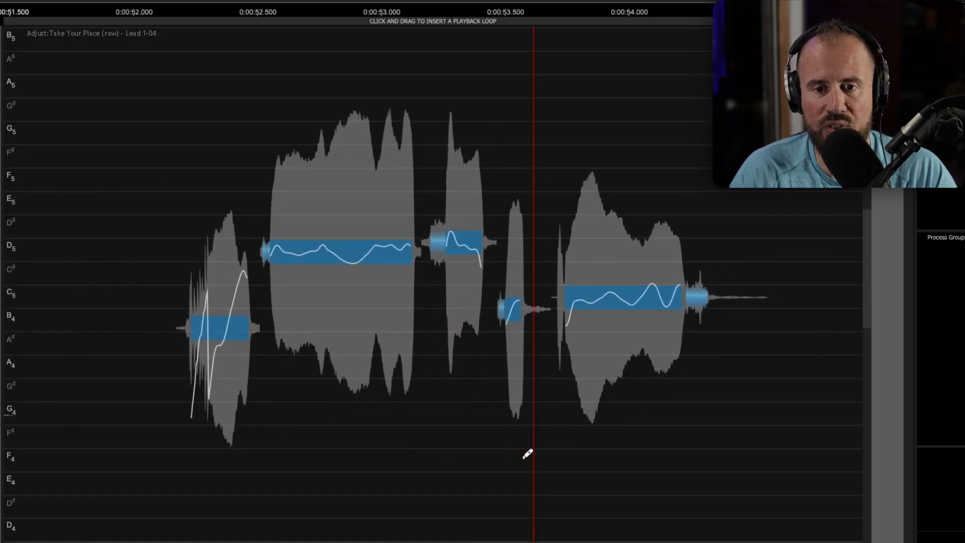
drag(525, 457, 366, 172)
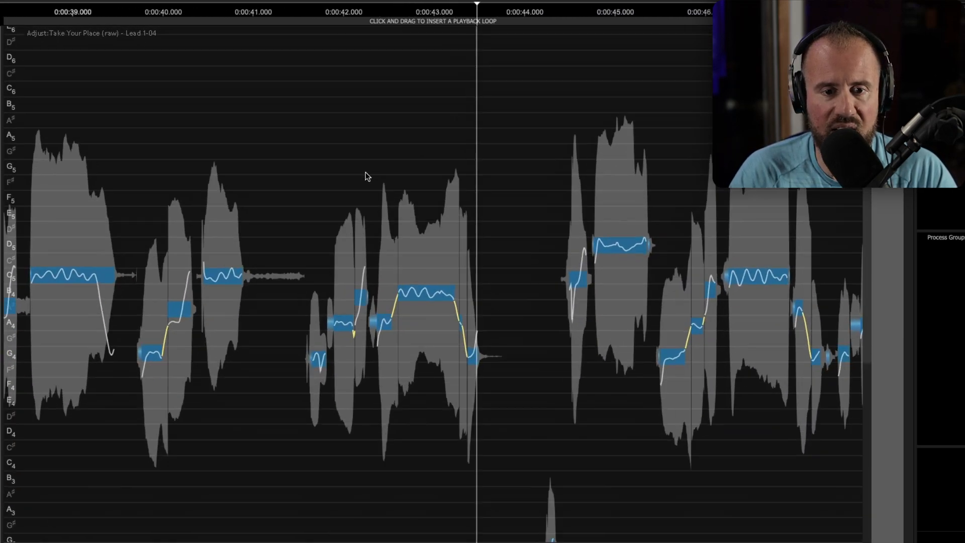
- Pitch-correct every lead vocal note 100% to its note centre
drag(365, 215, 334, 216)
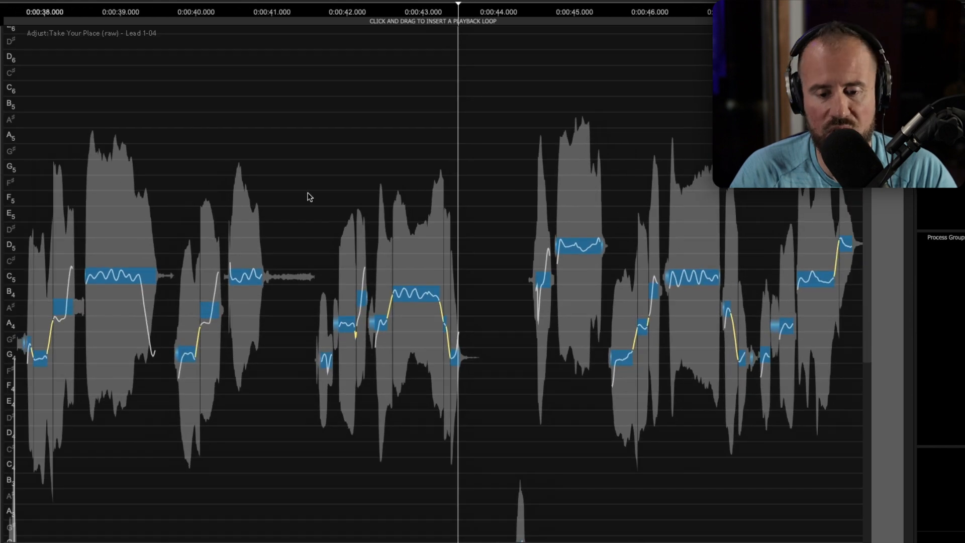
key(n)
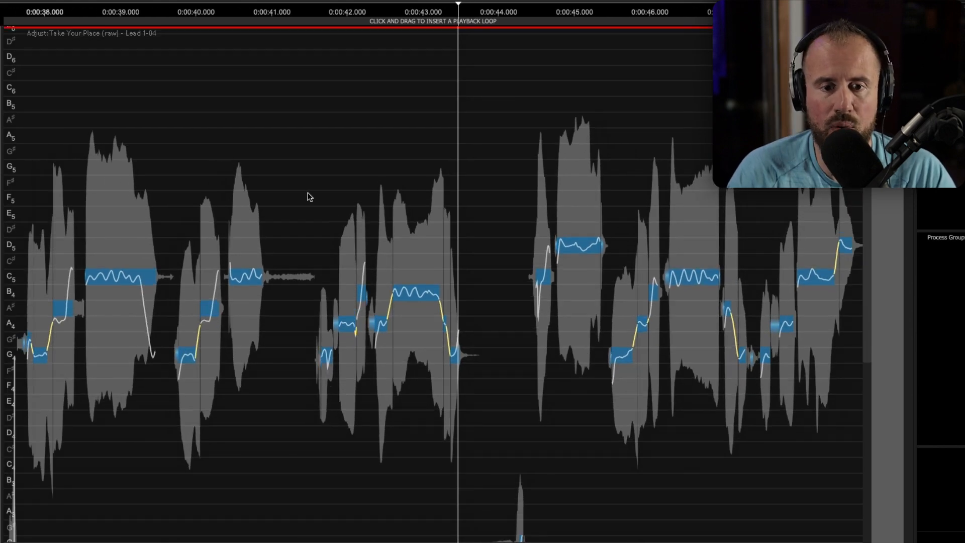
drag(302, 185, 411, 180)
- Play the phrase and zoom in closely around 0:00:45
double_click(116, 215)
key(space)
scroll(247, 327, up, 3)
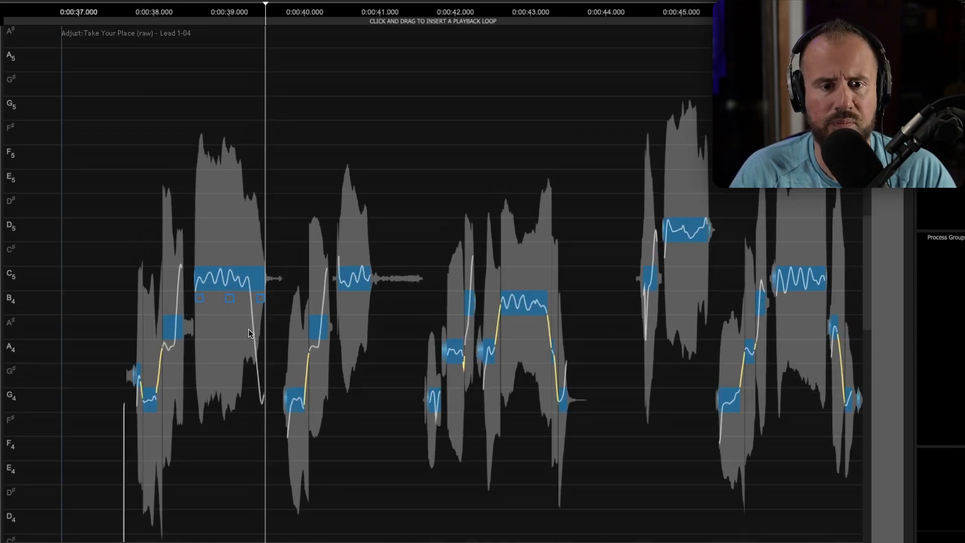
scroll(247, 323, up, 3)
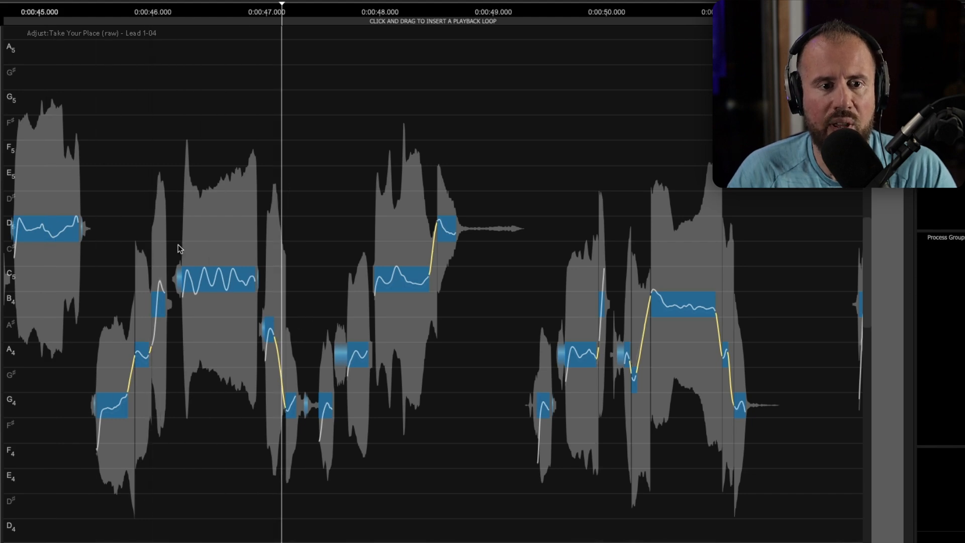
drag(136, 228, 365, 248)
drag(273, 270, 441, 292)
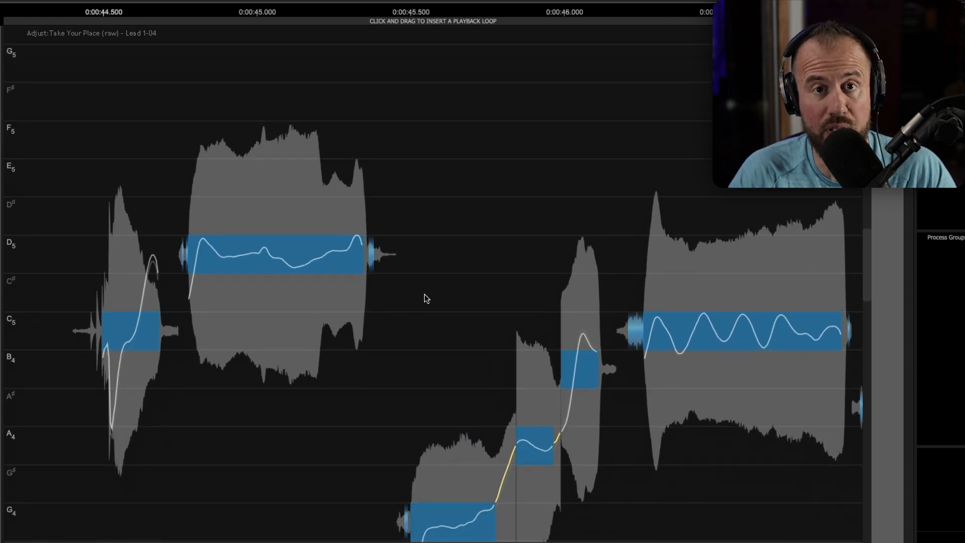
- With the Shaper Tool, raise the D5 curve's dip, lower its start, and pull down its tail
right_click(291, 246)
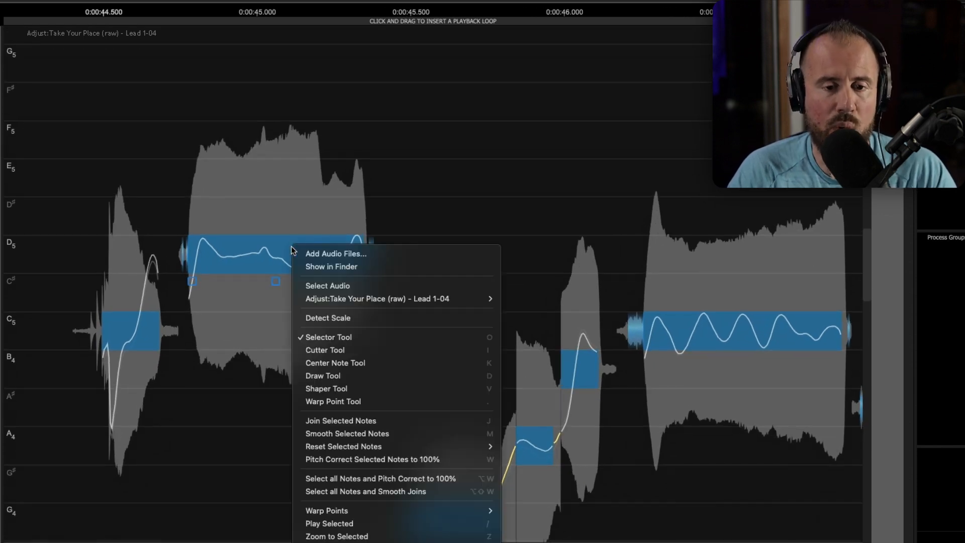
click(349, 388)
click(200, 239)
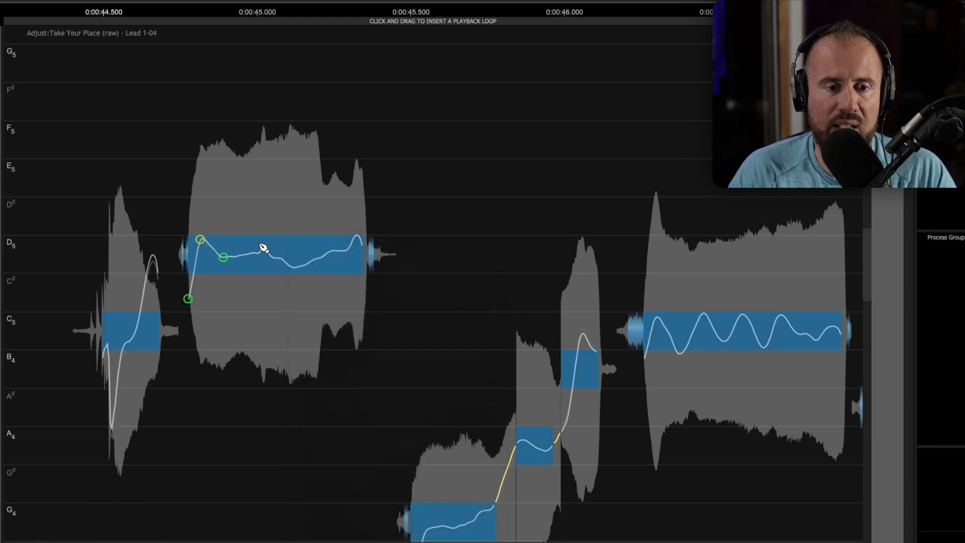
click(292, 267)
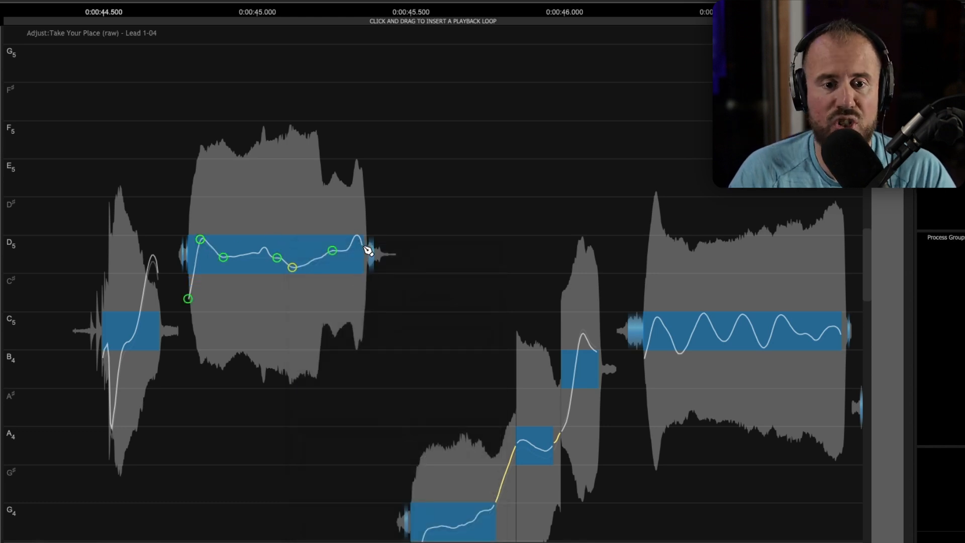
drag(292, 267, 277, 256)
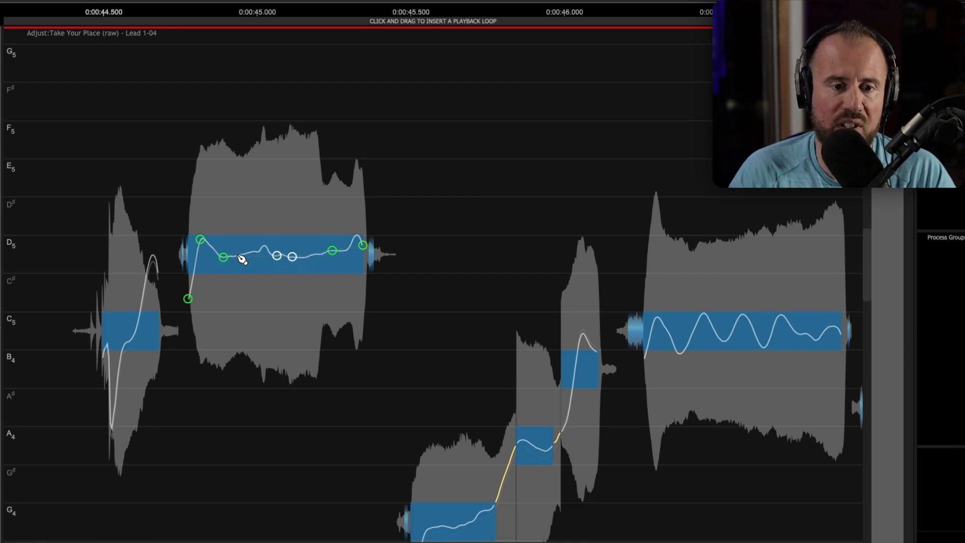
drag(200, 239, 204, 253)
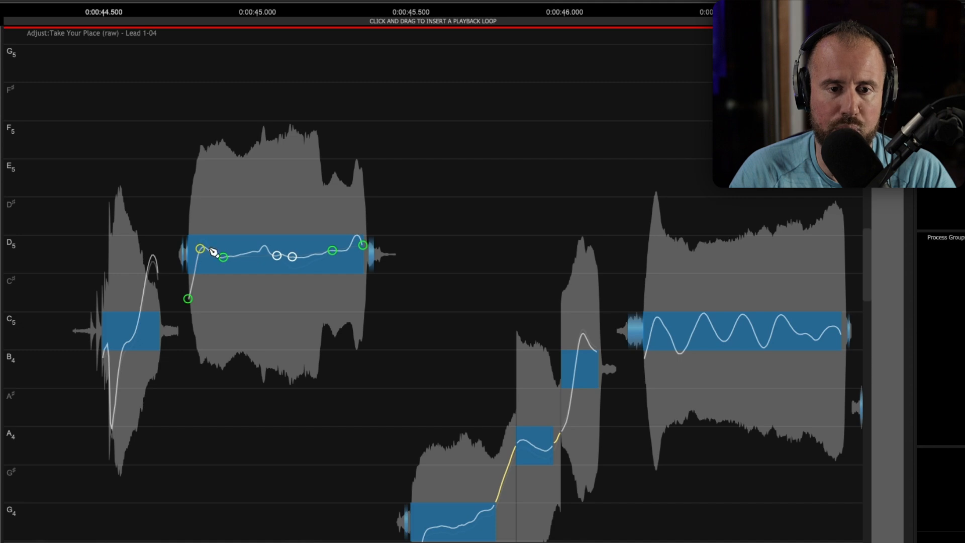
drag(363, 247, 364, 259)
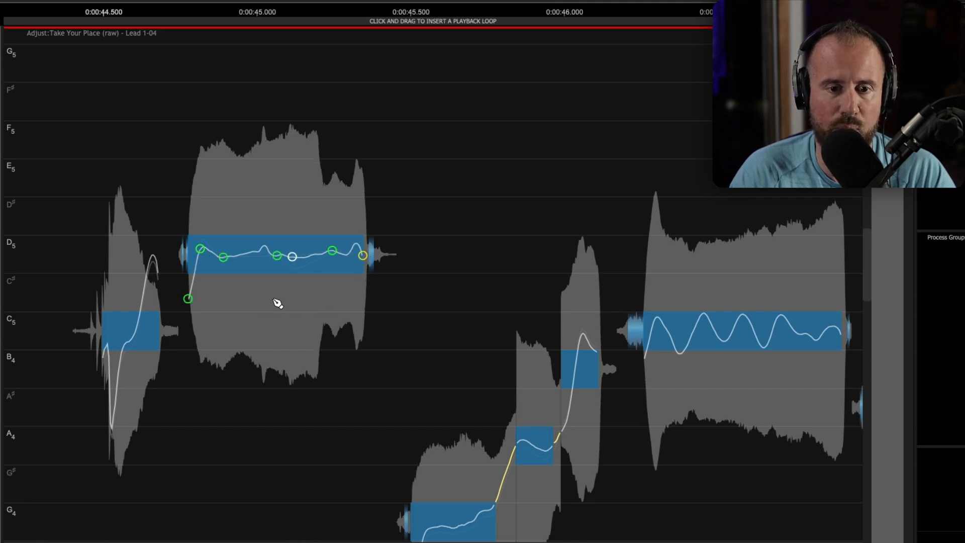
- Return to the Selector Tool, check the D5 note sits at 0 cents, and play the result
right_click(281, 261)
click(325, 351)
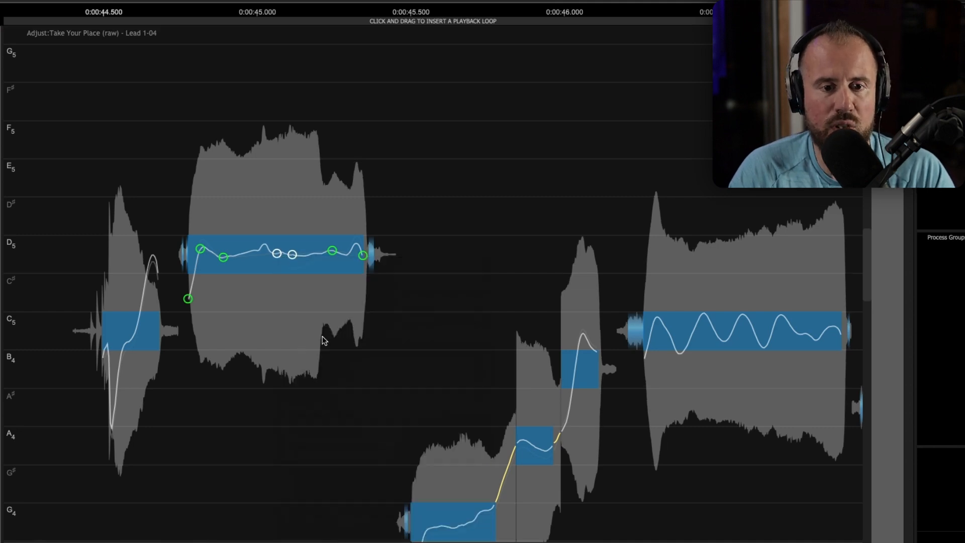
click(273, 254)
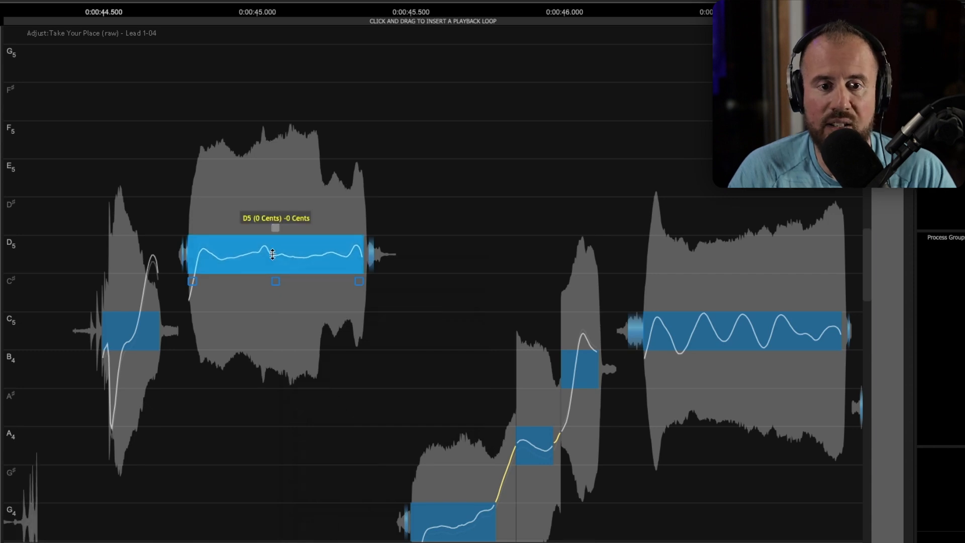
click(81, 181)
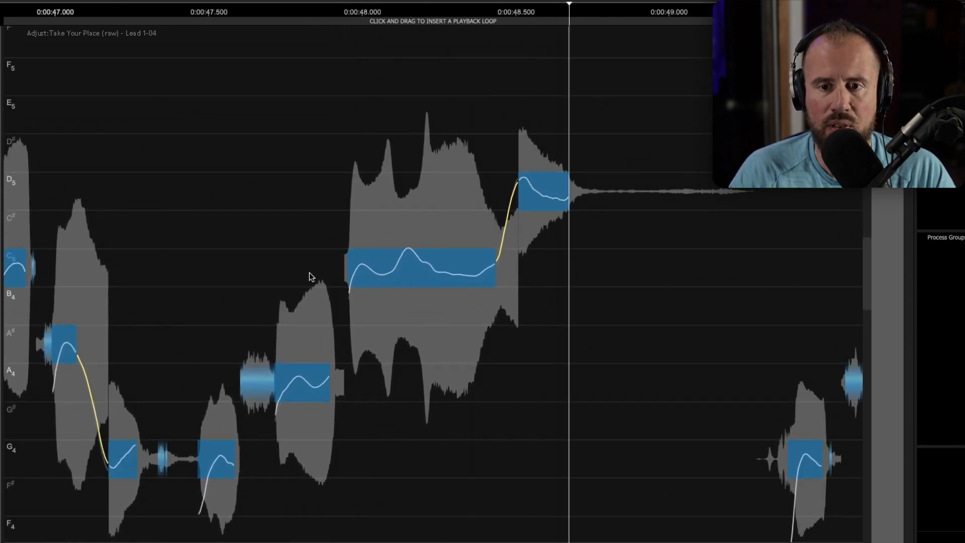
- Shaper-edit the C5-to-D5 glide near 0:00:48.5 downward, lift the D5 tail, and play it back
key(space)
drag(579, 291, 549, 315)
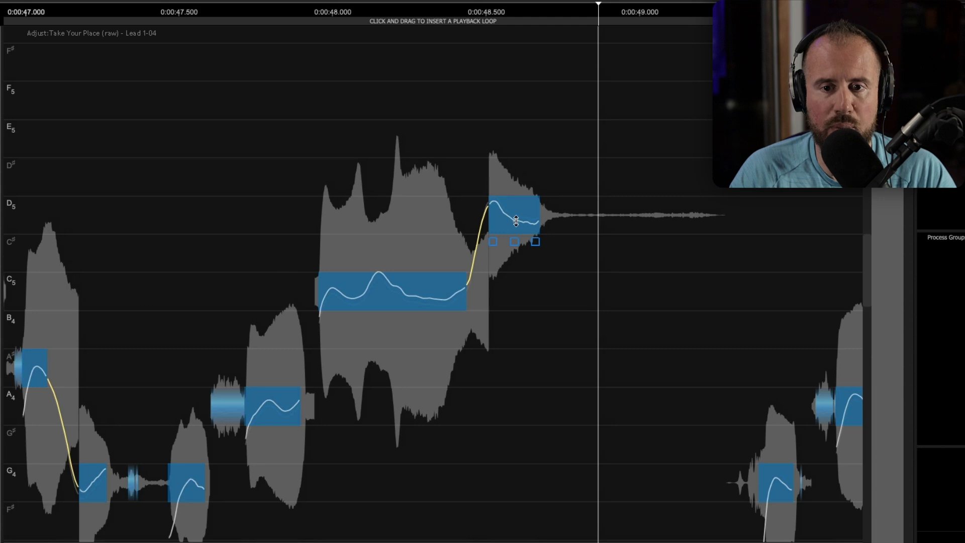
right_click(515, 221)
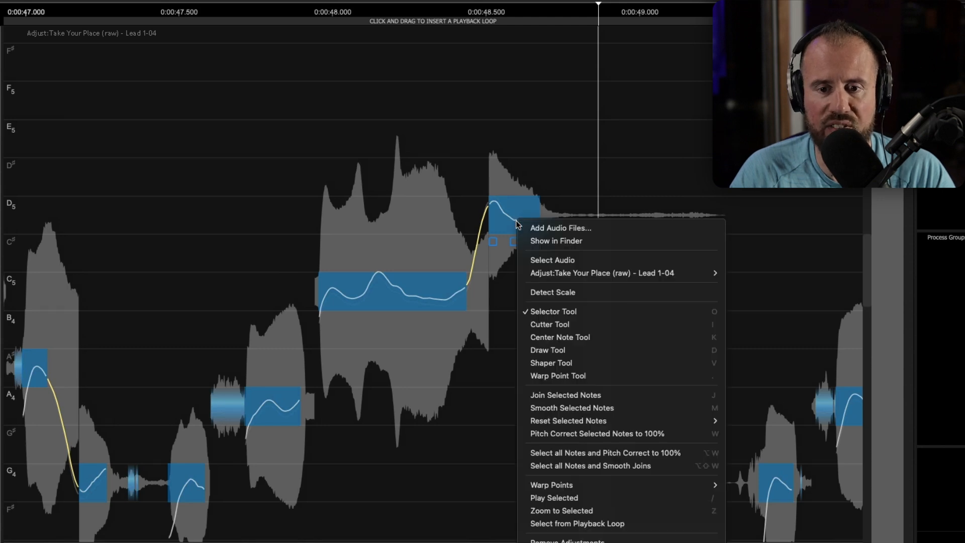
click(557, 361)
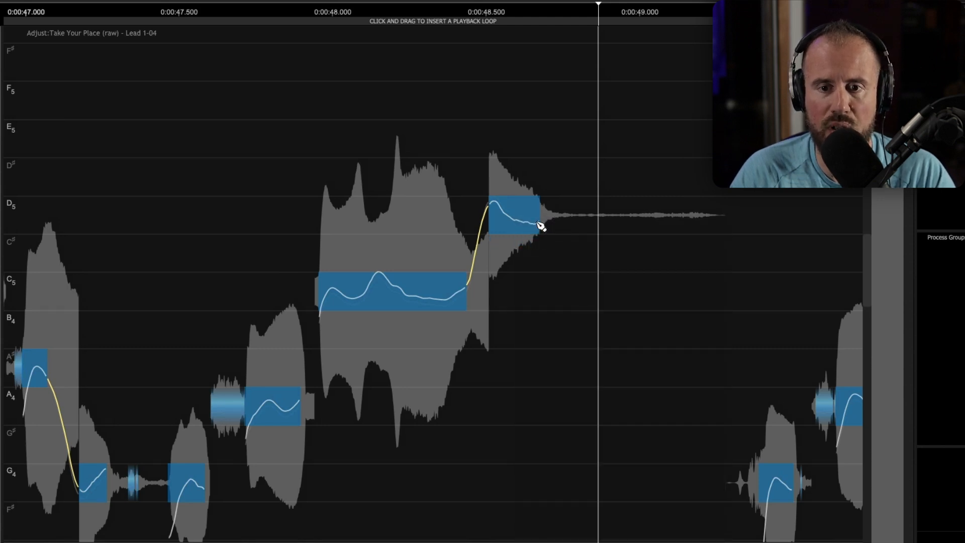
click(489, 204)
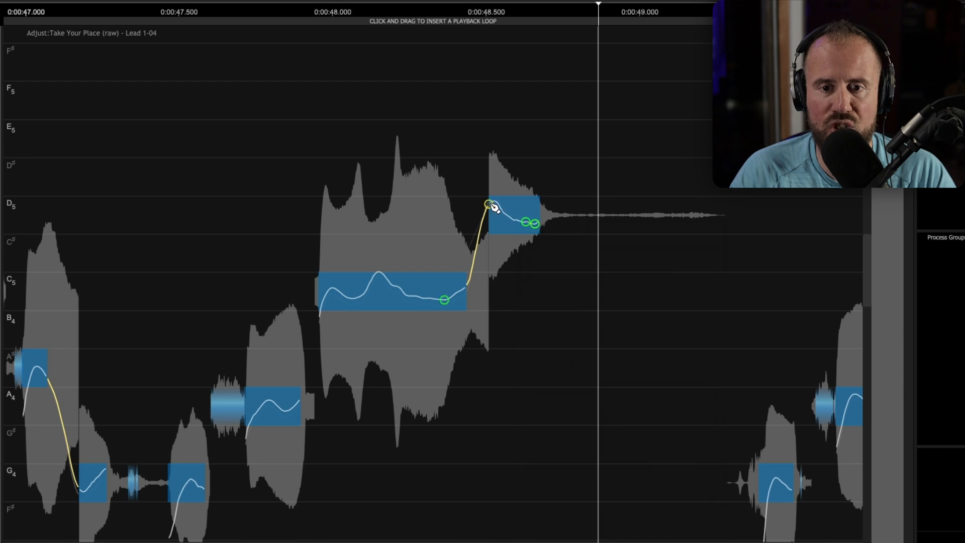
drag(491, 207, 491, 216)
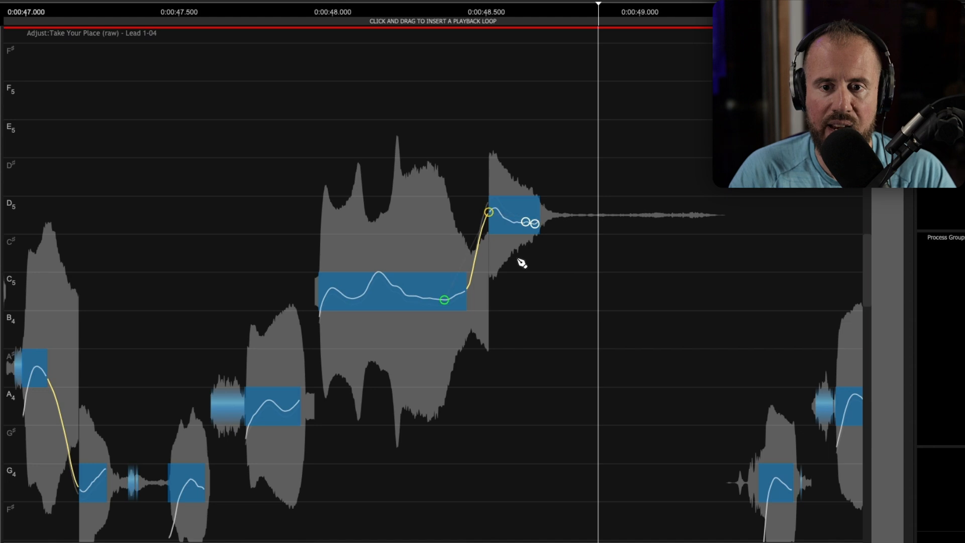
drag(535, 226, 537, 223)
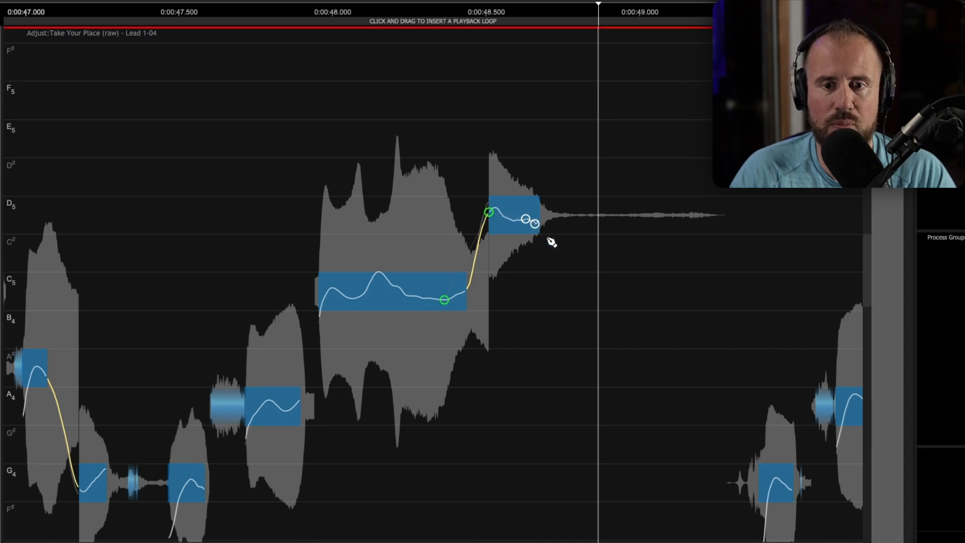
click(288, 196)
key(space)
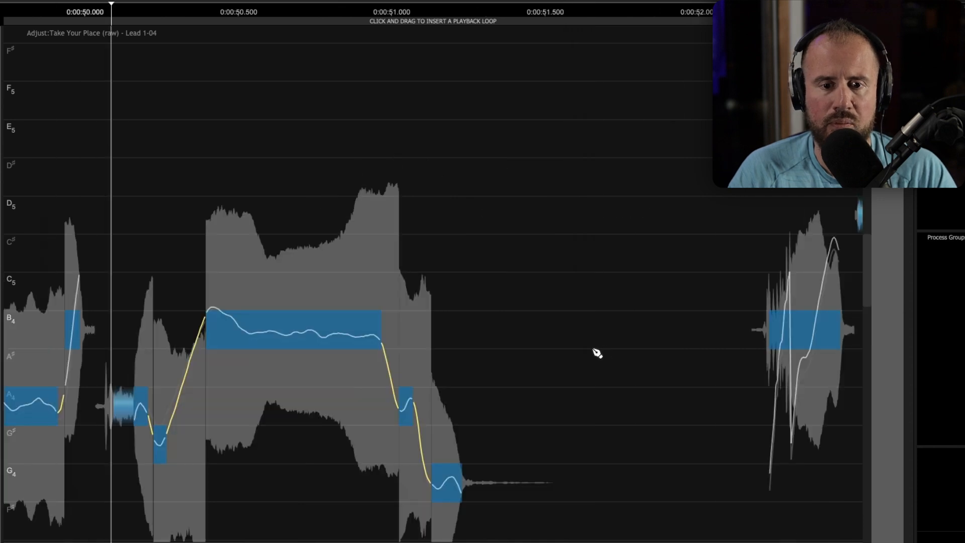
- Add Shaper nodes on the B4 note near 0:00:50.5, lower its opening peak, raise its end, and play
drag(531, 374, 575, 316)
drag(396, 288, 459, 306)
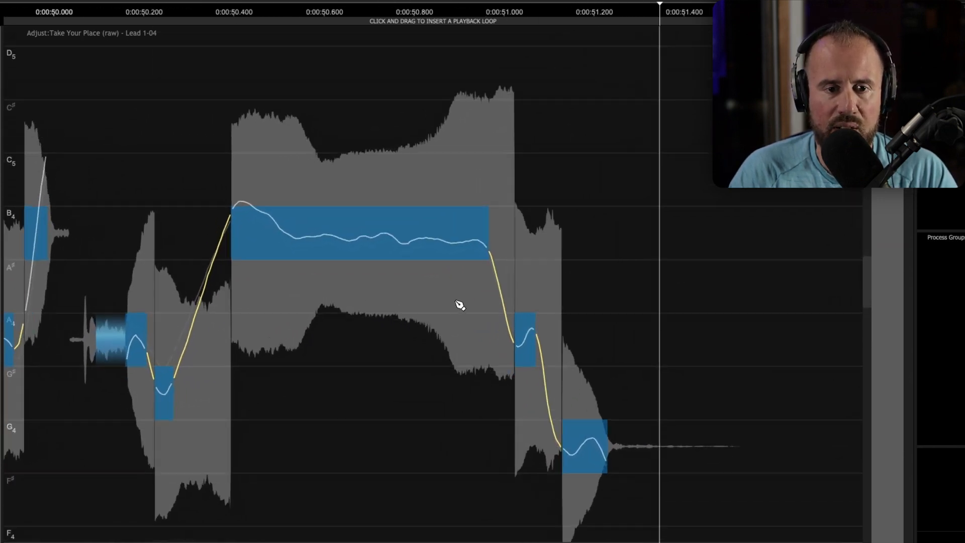
click(292, 237)
click(401, 244)
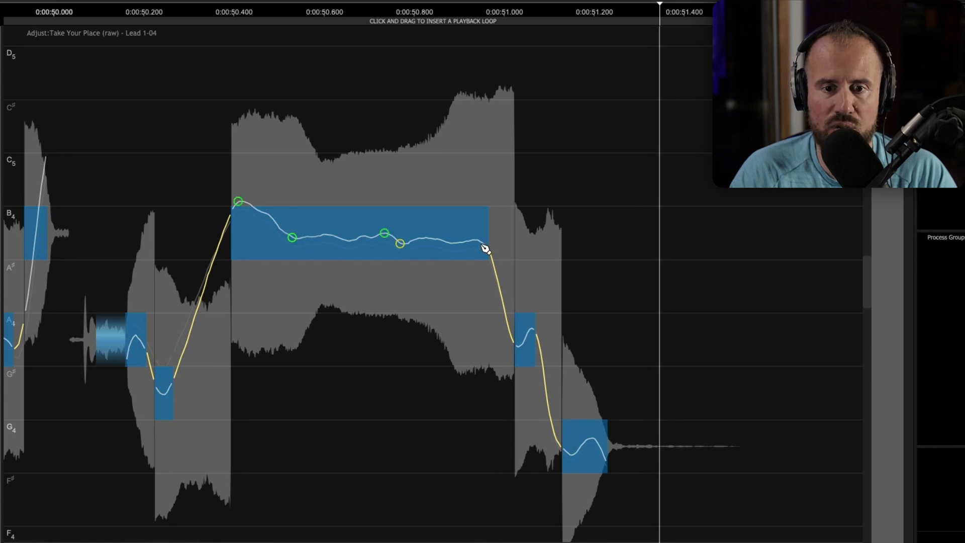
click(485, 248)
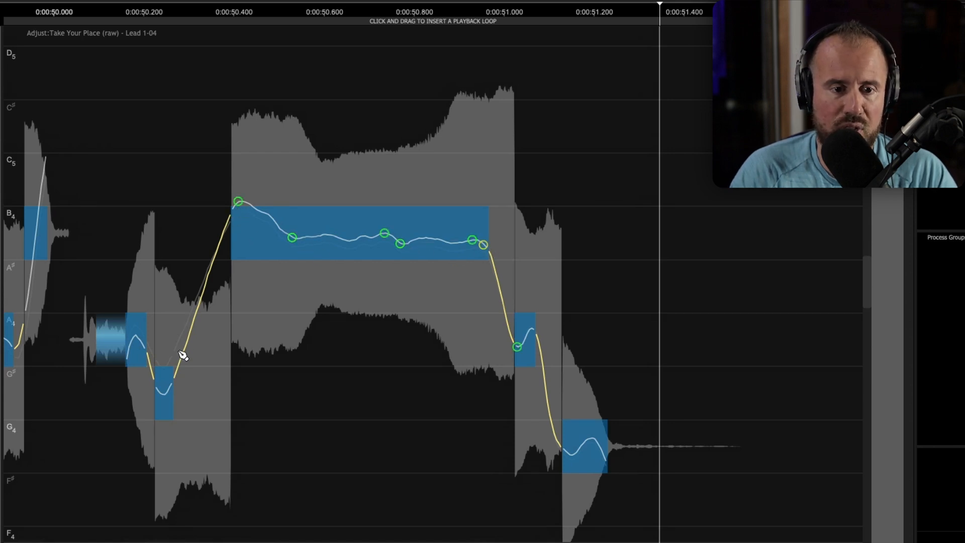
click(170, 383)
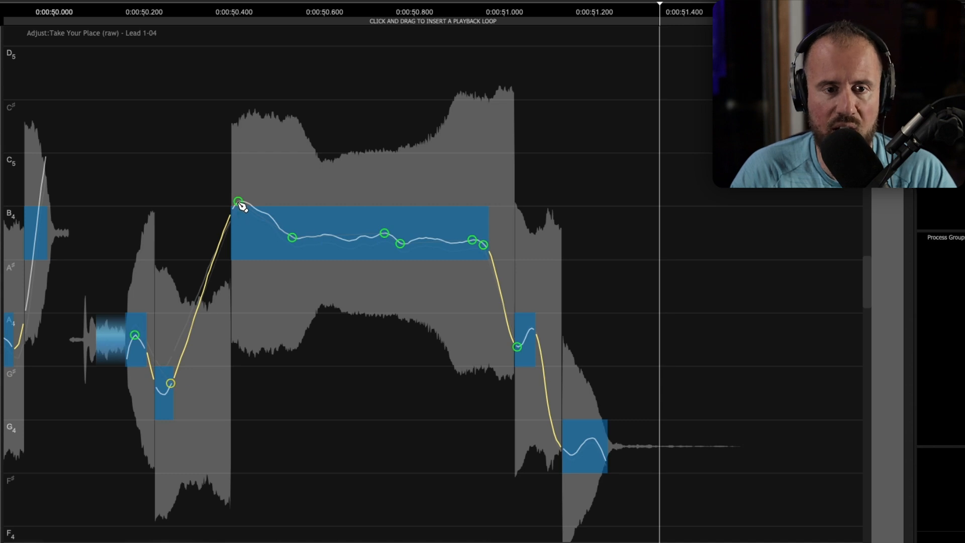
drag(240, 203, 239, 221)
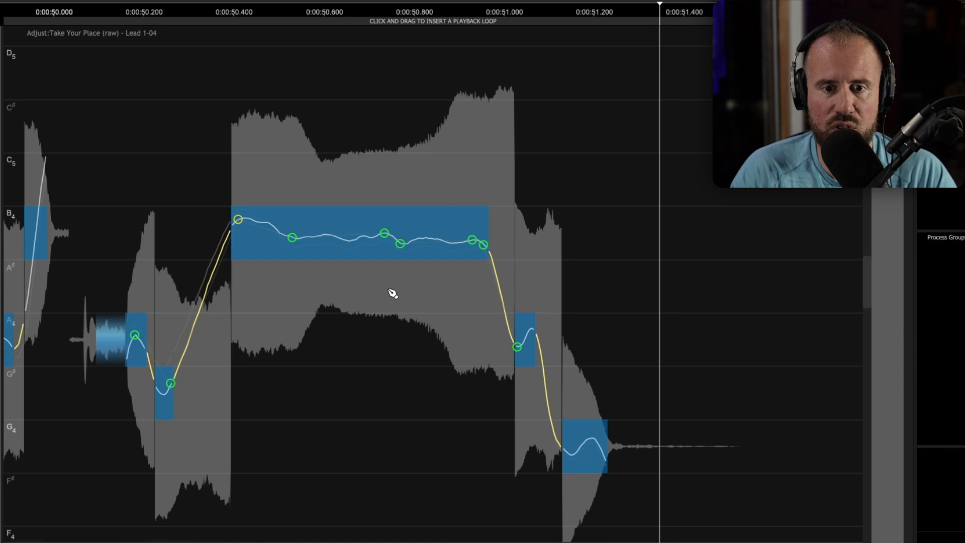
drag(482, 246, 482, 240)
scroll(471, 332, down, 3)
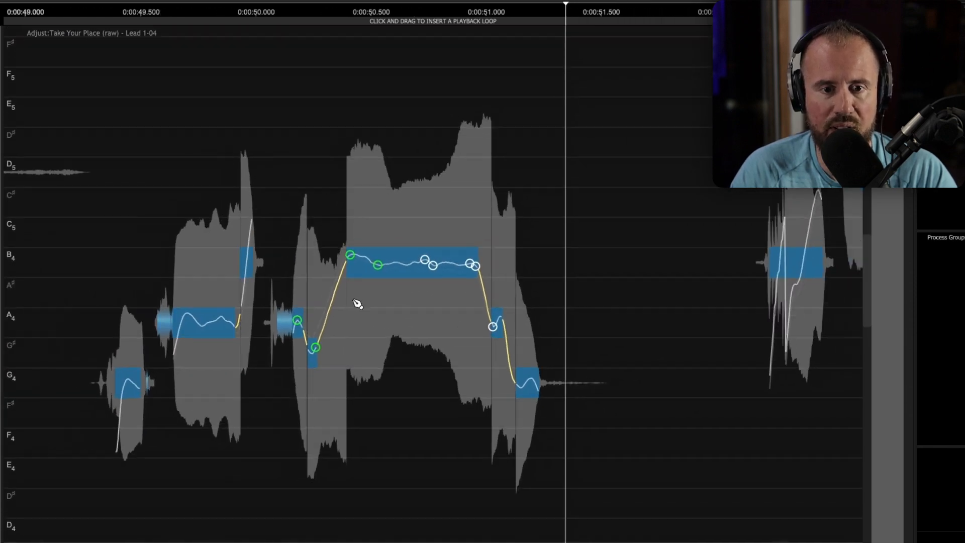
click(140, 16)
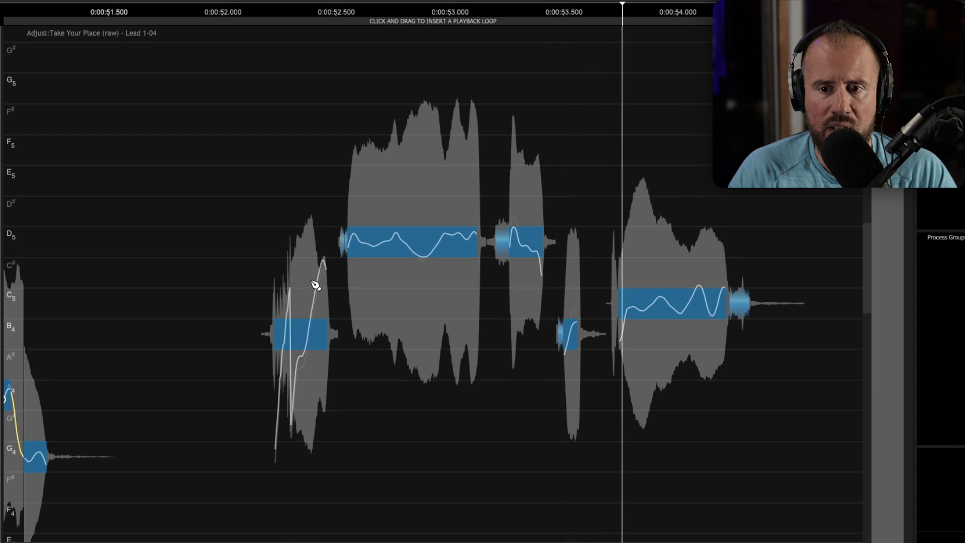
- Raise the dip in the held D5 note near 0:00:52.7 and play it back
drag(431, 232, 507, 294)
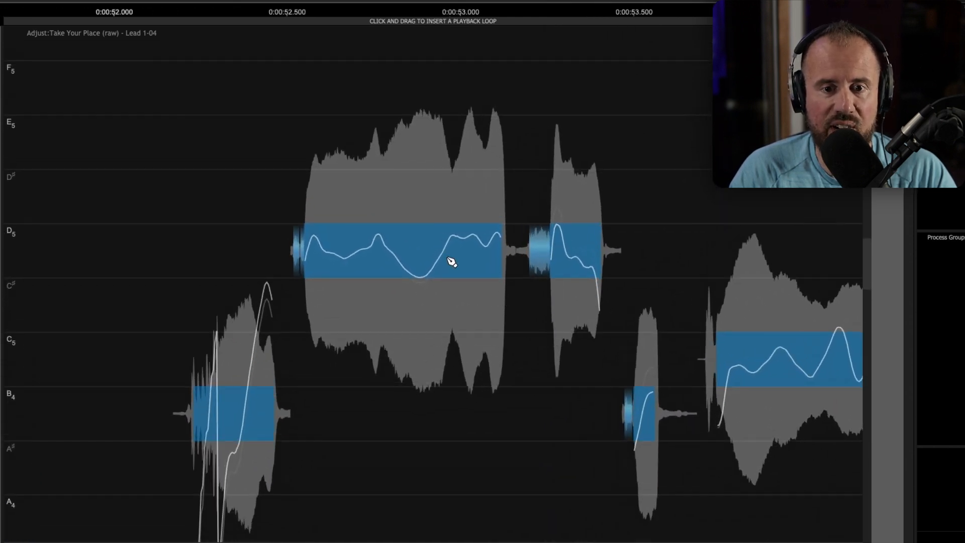
click(420, 278)
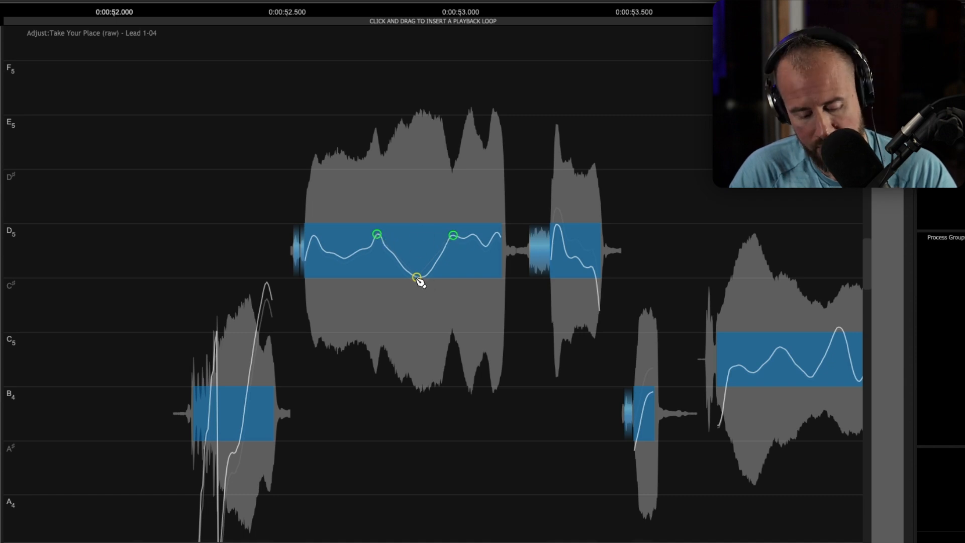
drag(418, 279, 420, 259)
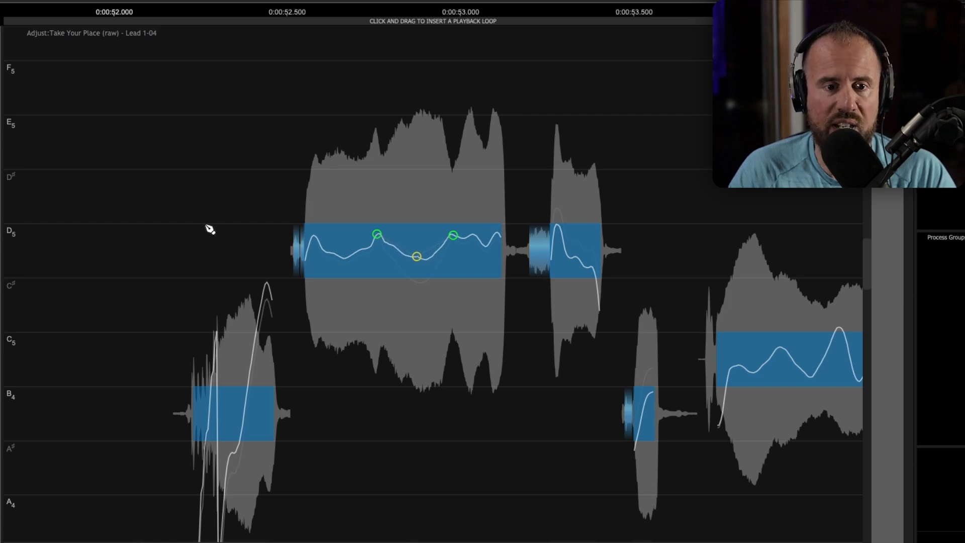
double_click(165, 221)
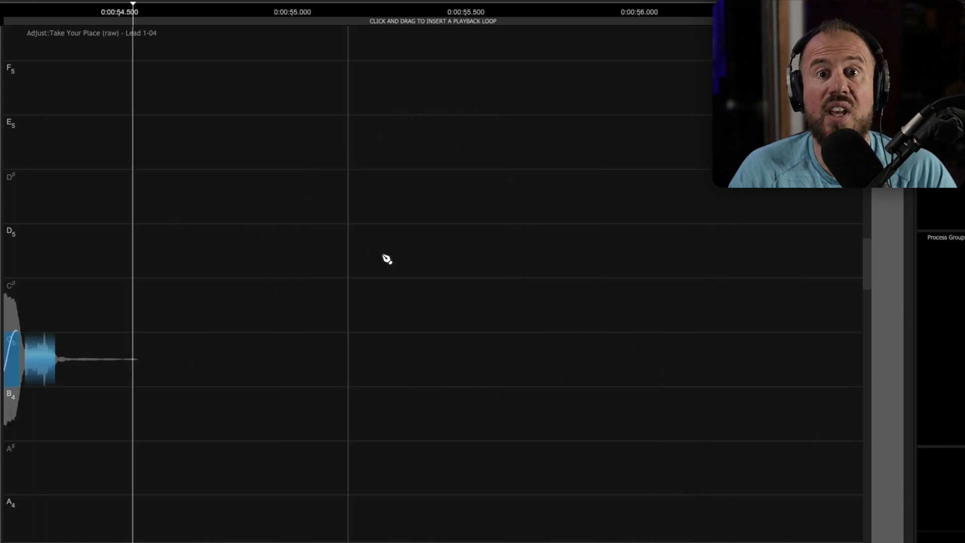
- Zoom back out over the surrounding notes and switch to the Selector Tool
drag(323, 326, 150, 211)
drag(246, 385, 501, 320)
right_click(496, 285)
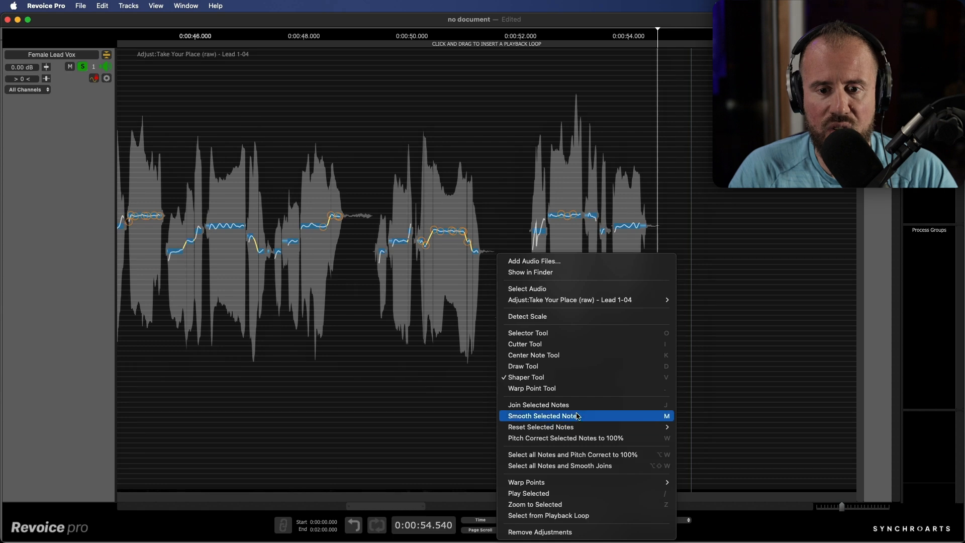
click(563, 333)
scroll(504, 315, down, 5)
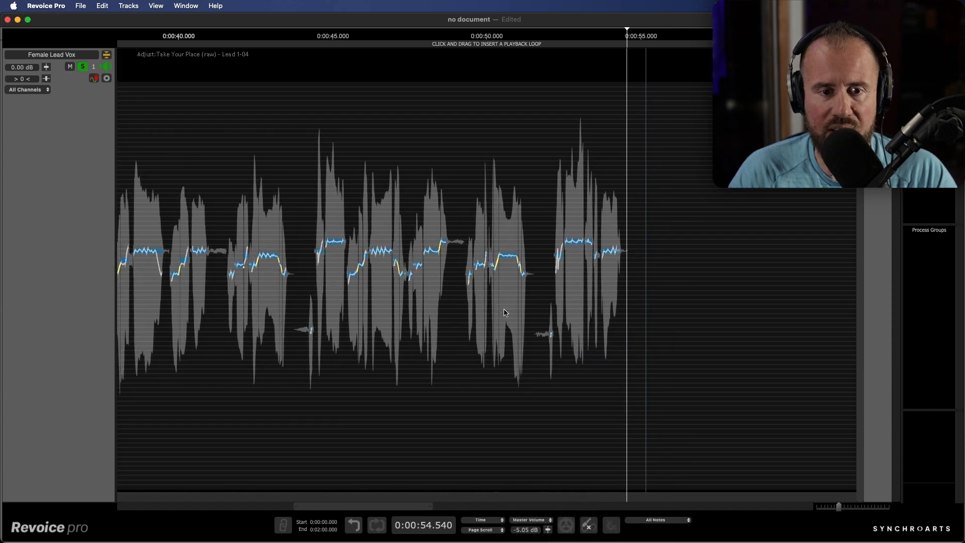
- Return to all tracks, solo Female Lead Vox with Lead Vocal - Male, and play from near 0:37
click(106, 55)
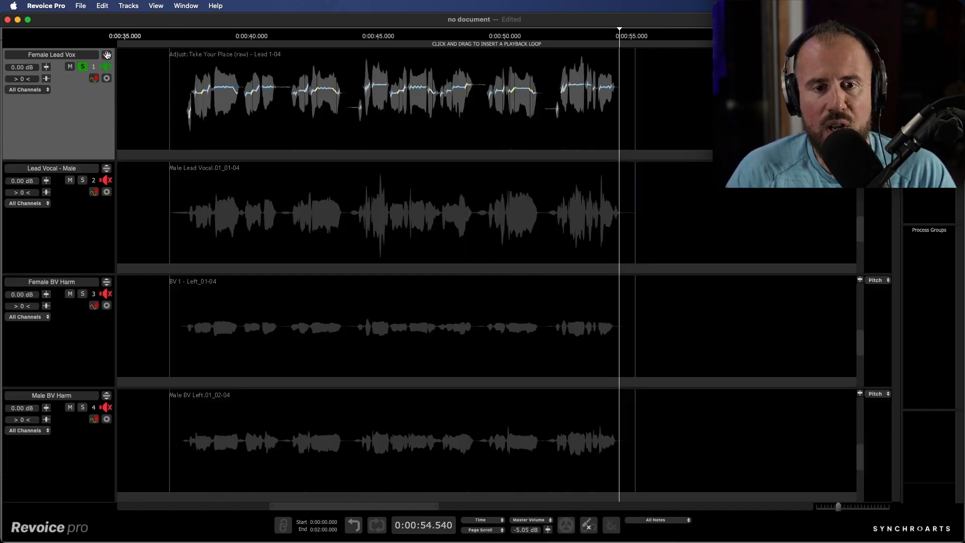
click(83, 67)
click(83, 67)
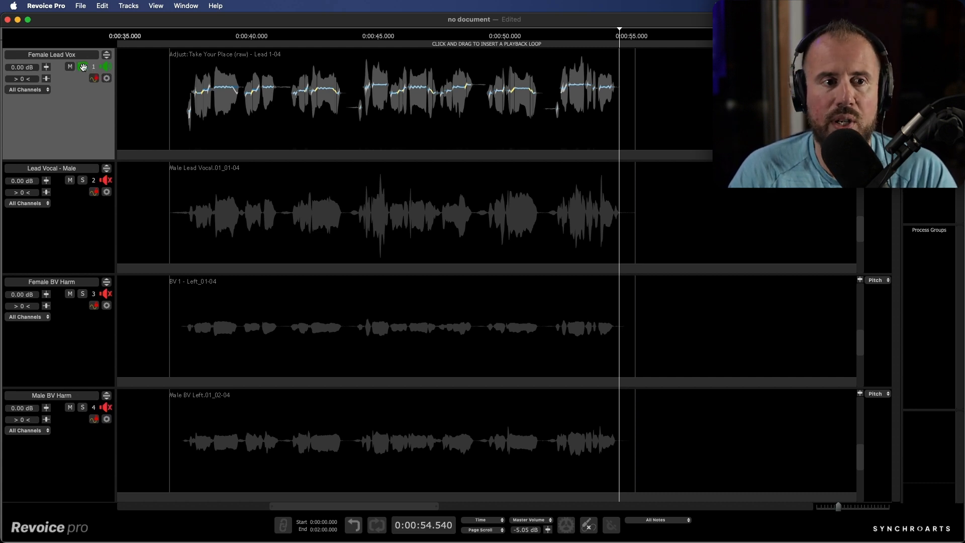
click(82, 180)
click(184, 38)
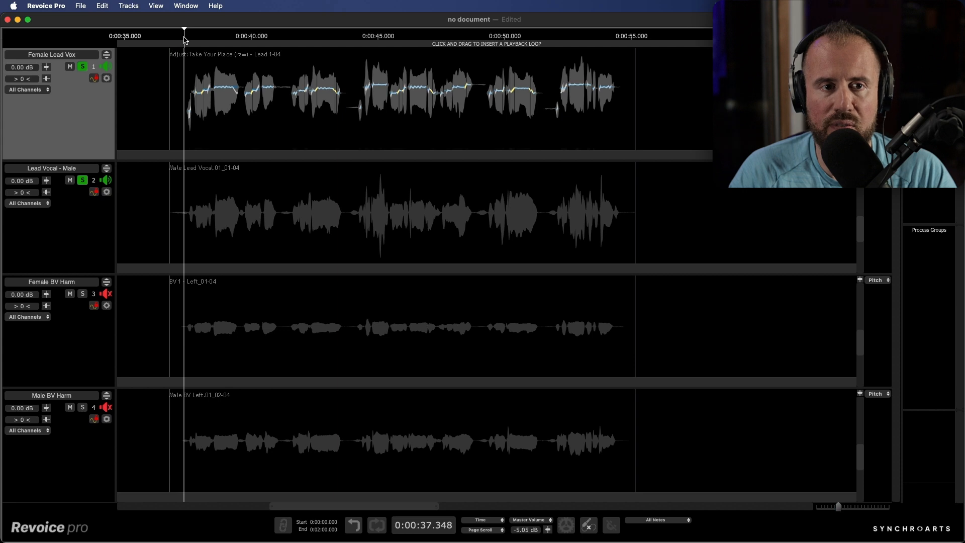
key(space)
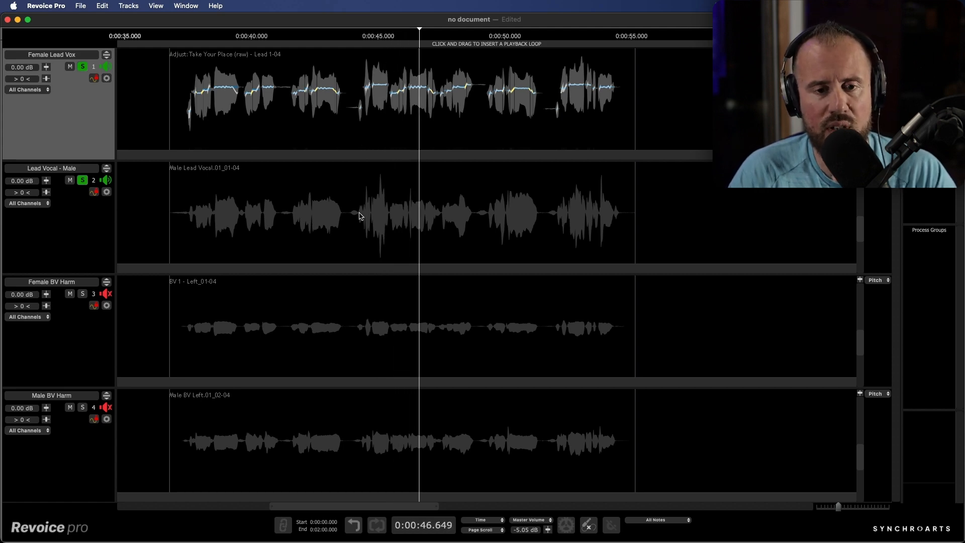
- Swap the male lead's solo for Female BV Harm and Male BV Harm, with playback reset near 0:37
click(83, 179)
click(83, 294)
click(83, 406)
click(187, 35)
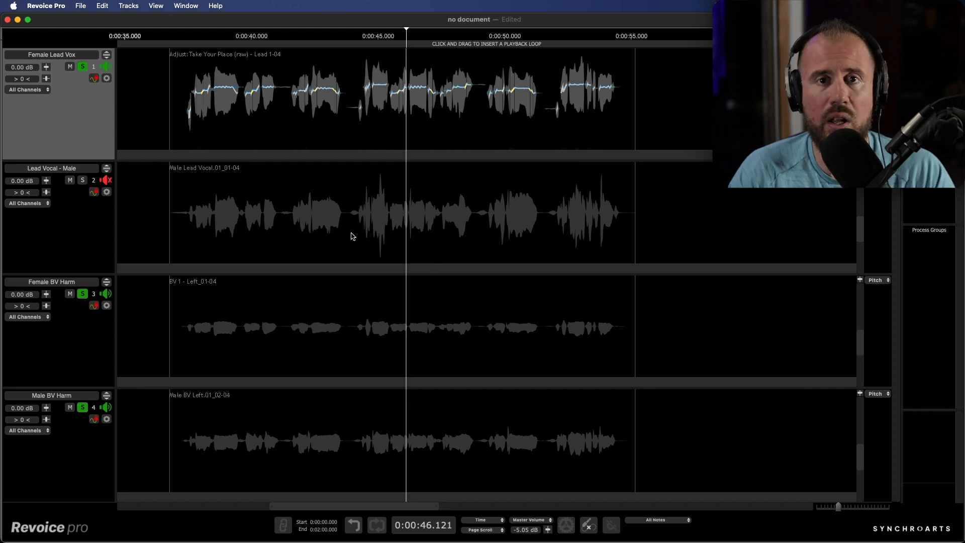
- Select all the lead vocal audio with Select Audio and start a new process using the N shortcut
right_click(384, 133)
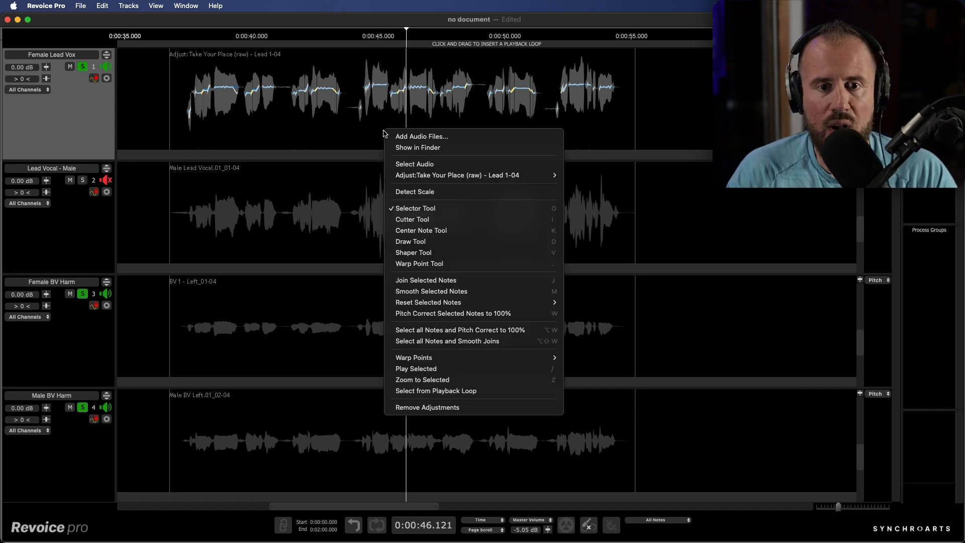
click(409, 165)
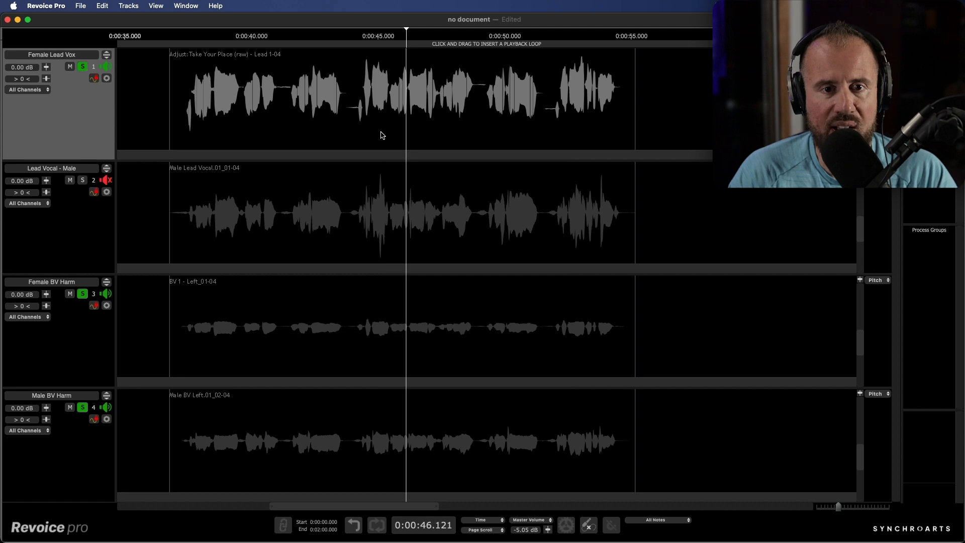
key(n)
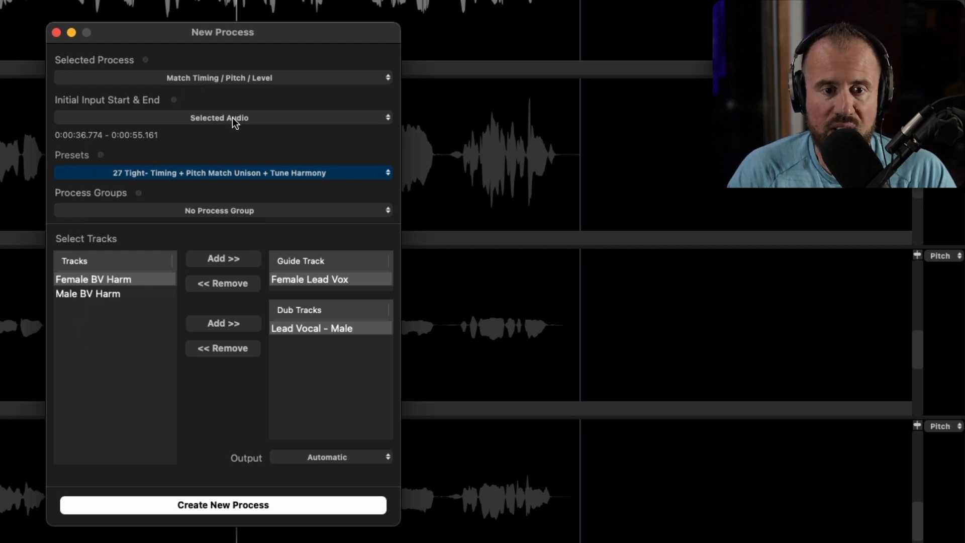
- Choose the 27 Tight Unison + Tune Harmony preset and put the match in a new process group
click(233, 173)
mouse_move(231, 210)
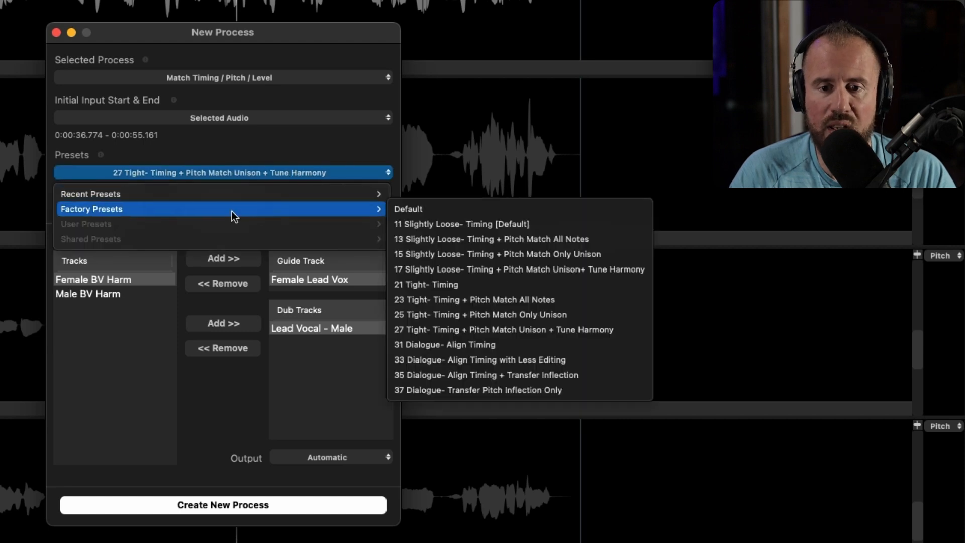
click(471, 332)
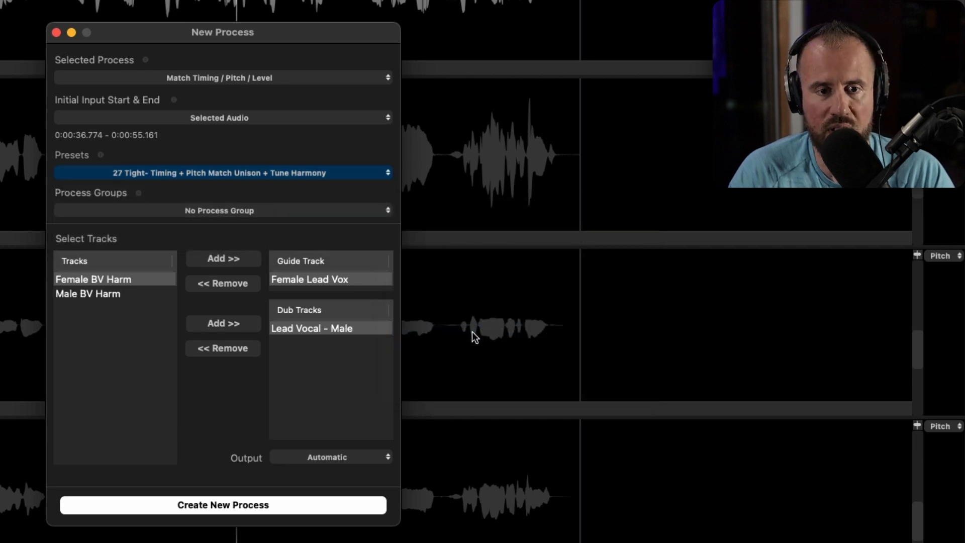
click(290, 212)
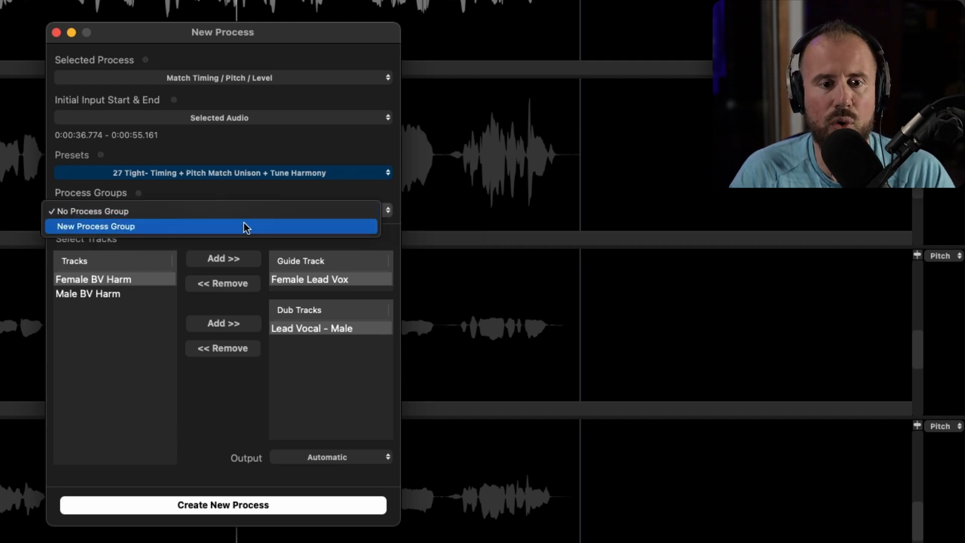
click(242, 226)
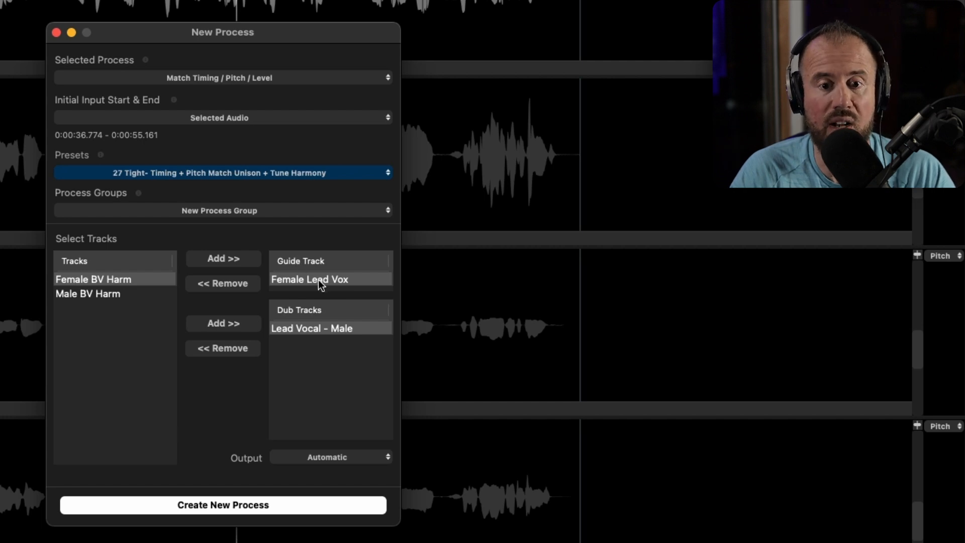
- Add Female BV Harm and Male BV Harm as dub tracks and create the Group 3 process
click(130, 320)
click(125, 294)
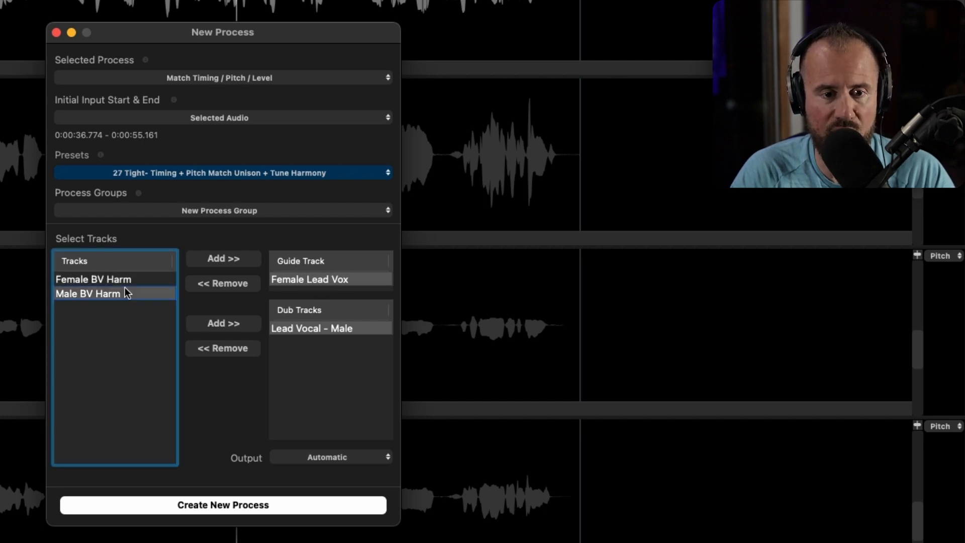
shift+click(125, 278)
click(235, 324)
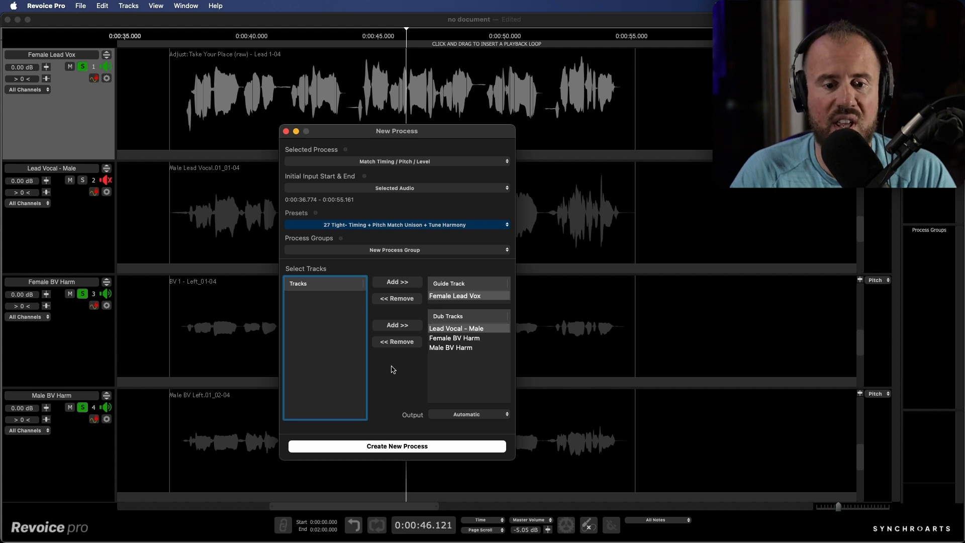
click(409, 446)
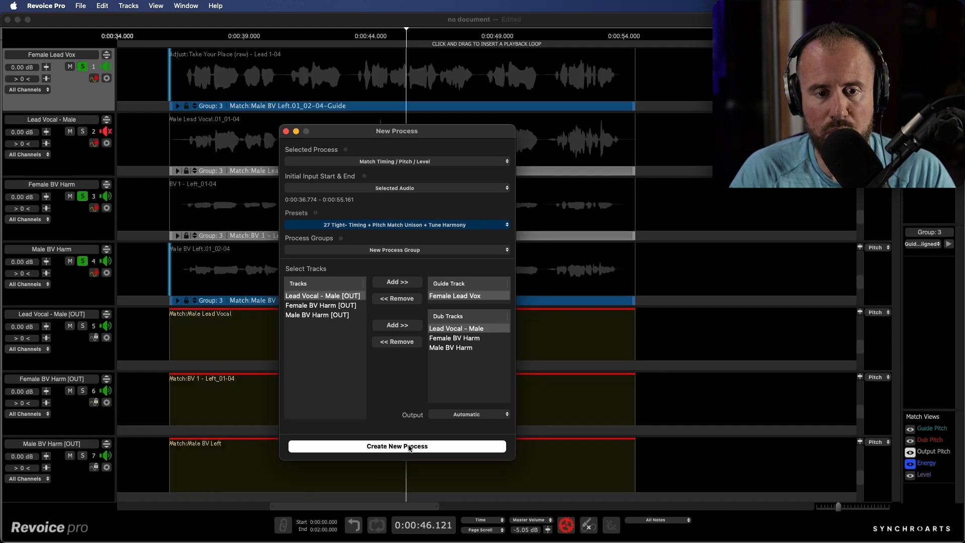
click(286, 131)
click(182, 36)
- Solo Lead Vocal - Male, zoom in, and play Group 3, toggling between matched outputs and original inputs
key(2)
key(t)
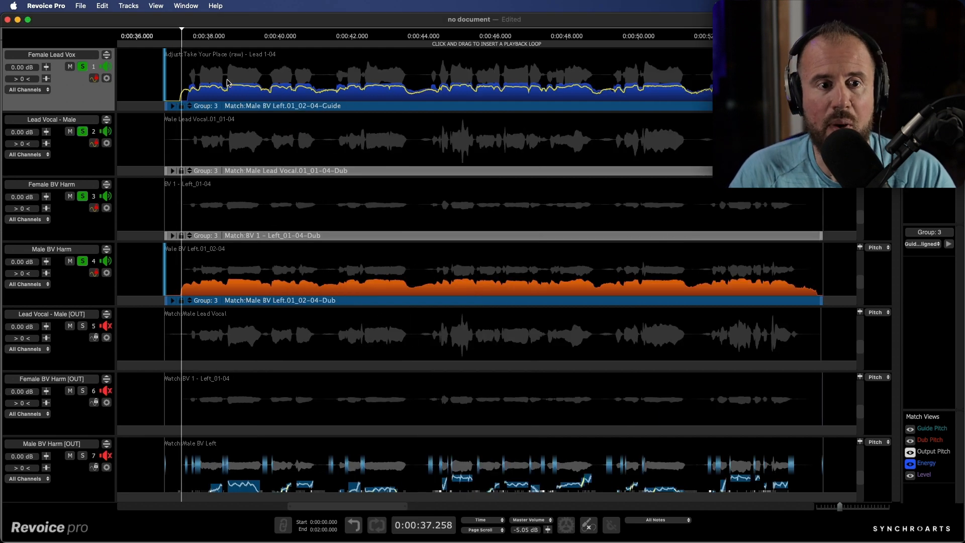
key(space)
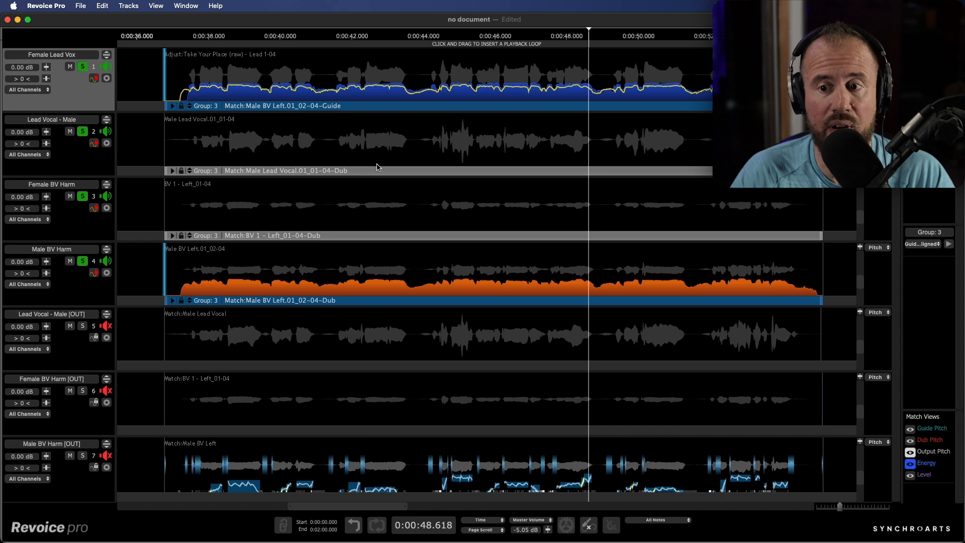
click(948, 244)
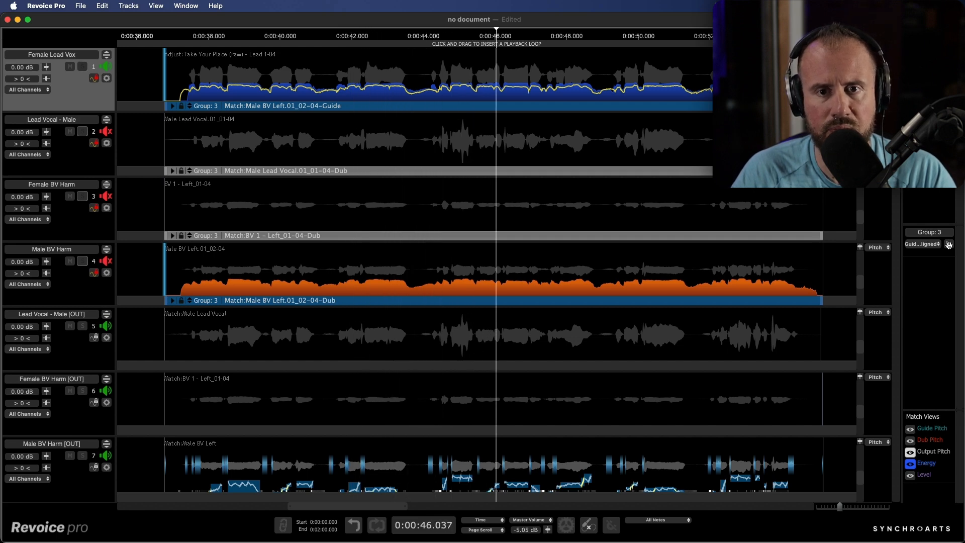
click(948, 245)
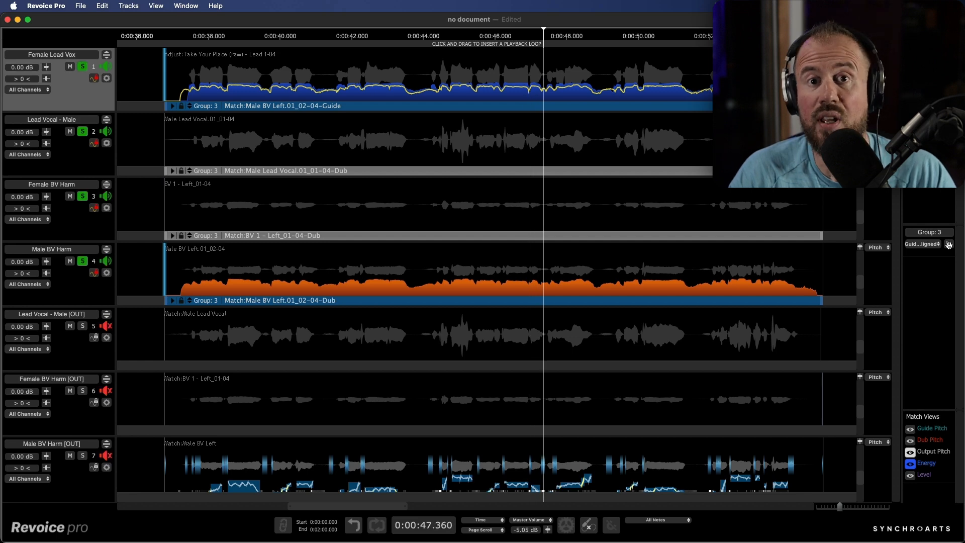
- In Group 3's settings, set Timing Max Difference 2 ms, Pitch Target 99.1 % and Pitch Max Difference 0.4 %
double_click(702, 107)
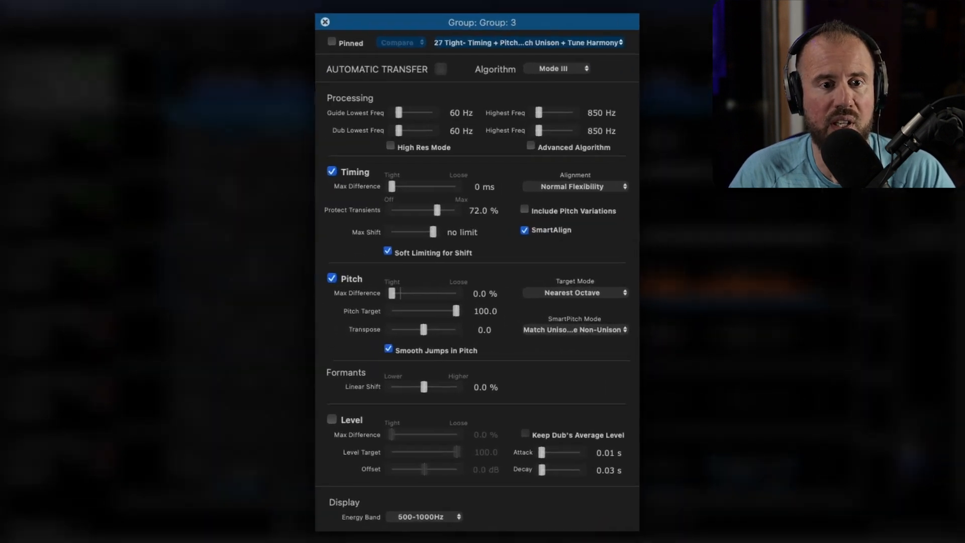
click(397, 184)
scroll(397, 184, up, 1)
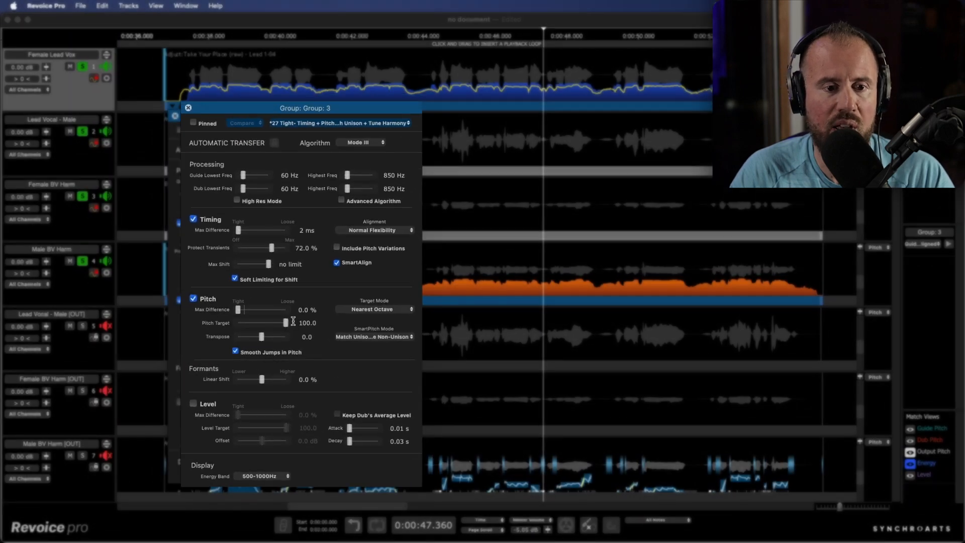
scroll(270, 327, down, 1)
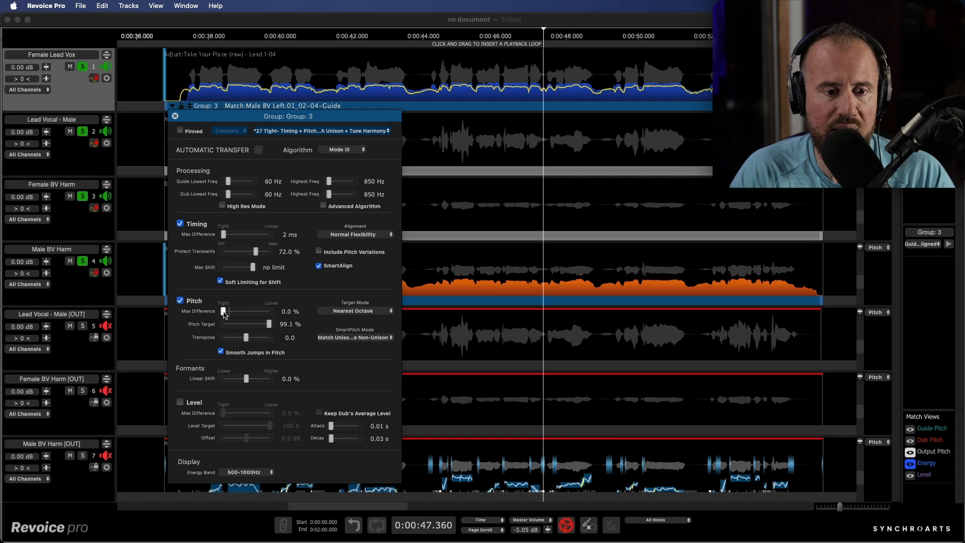
drag(224, 312, 225, 312)
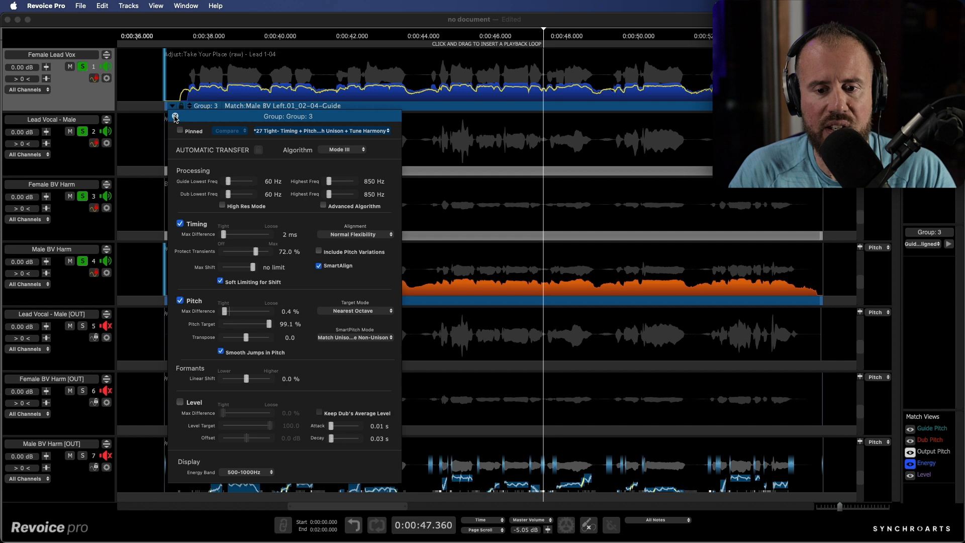
click(175, 117)
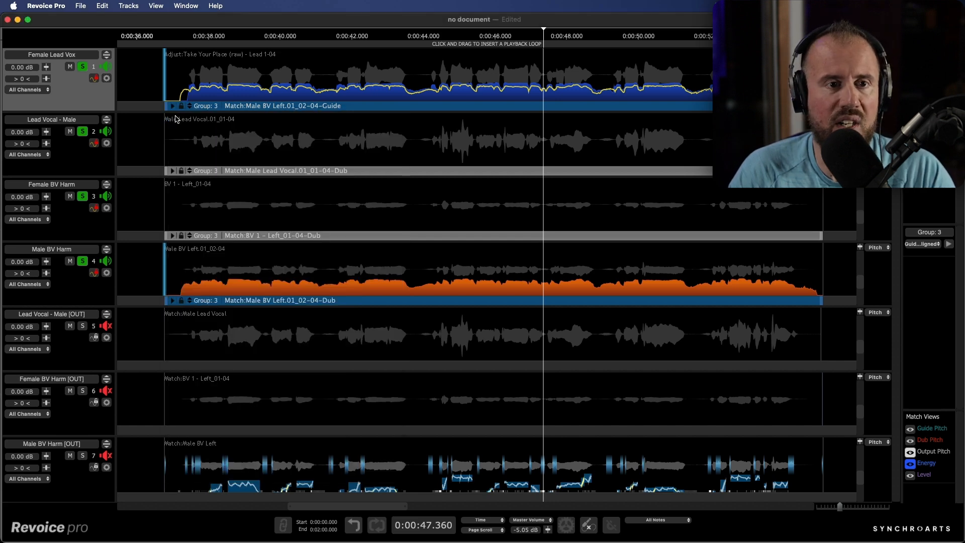
- Play the matched outputs and review SmartPitch Mode, leaving it on Match Unison & Tune Non-Unison
click(948, 245)
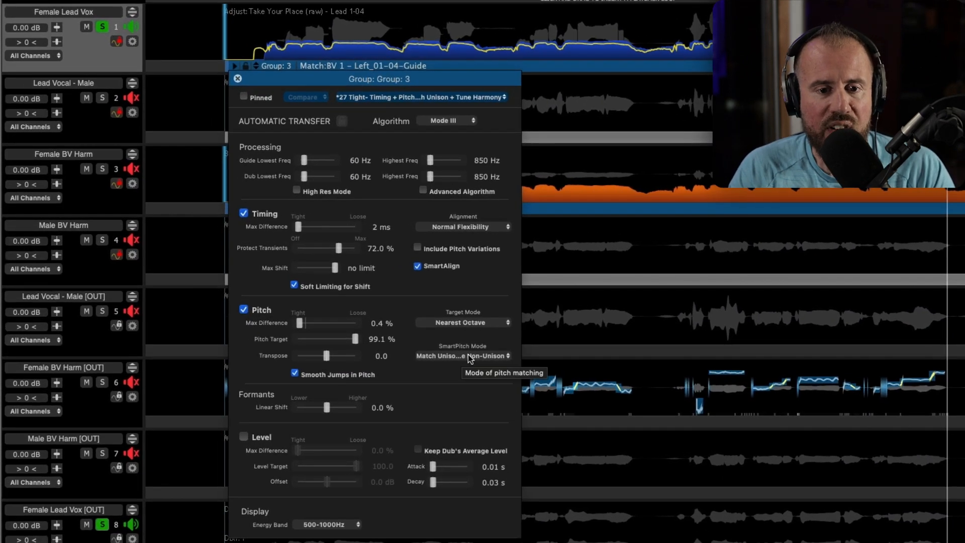
click(470, 356)
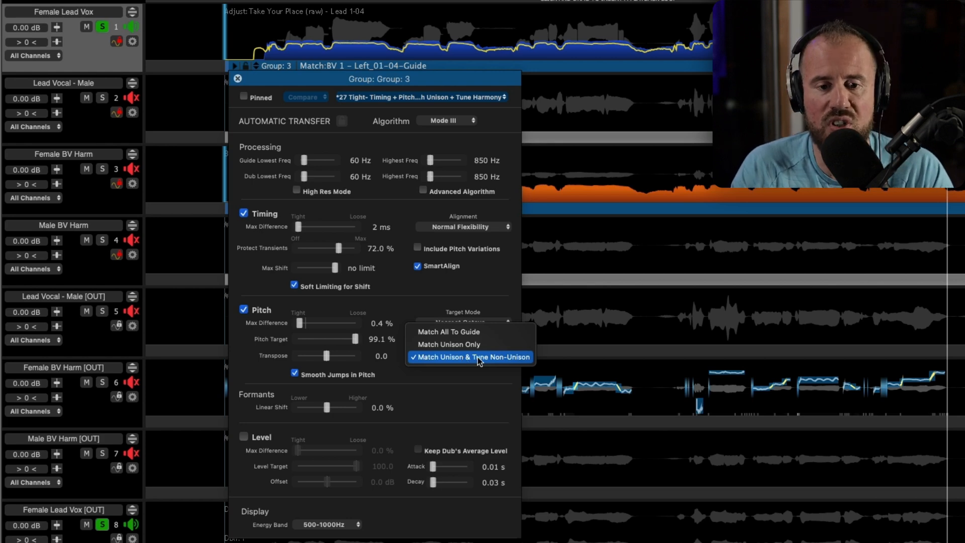
click(467, 383)
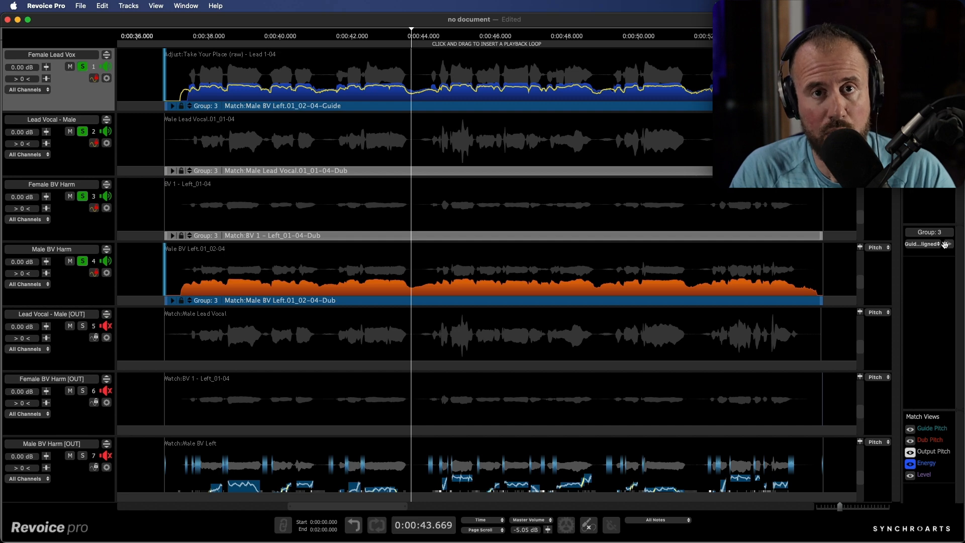
- In Pro Tools, hide the link editor and play the session briefly, then return to Revoice Pro
key(super+Tab)
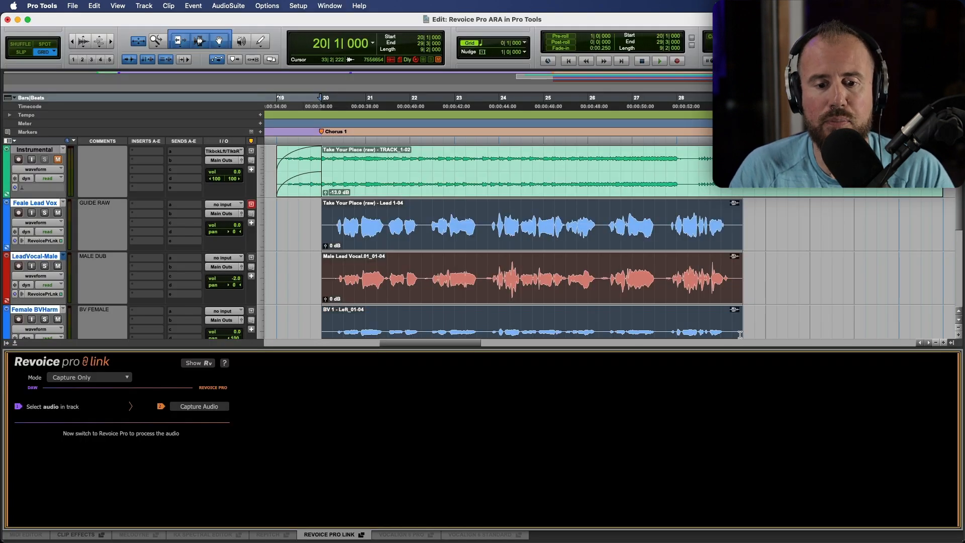
click(347, 534)
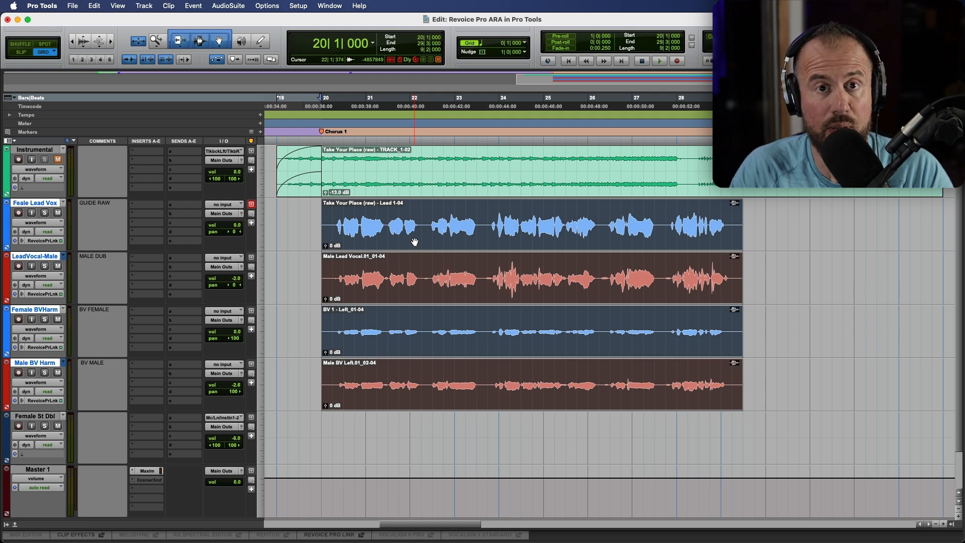
key(space)
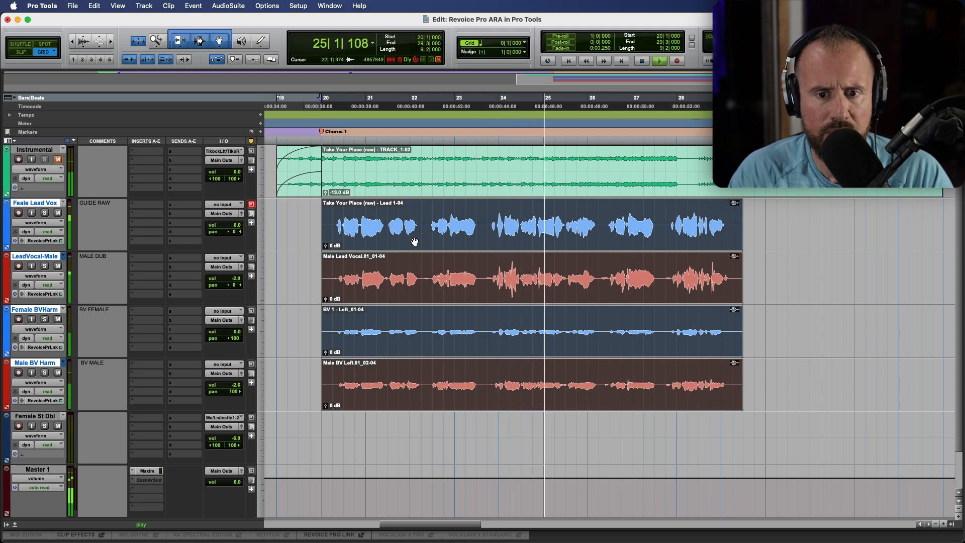
key(space)
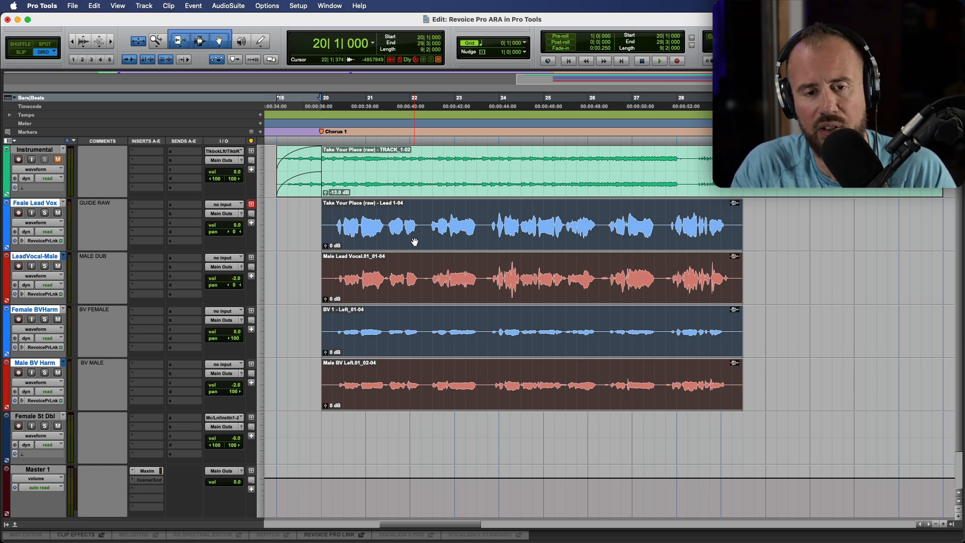
key(super+Tab)
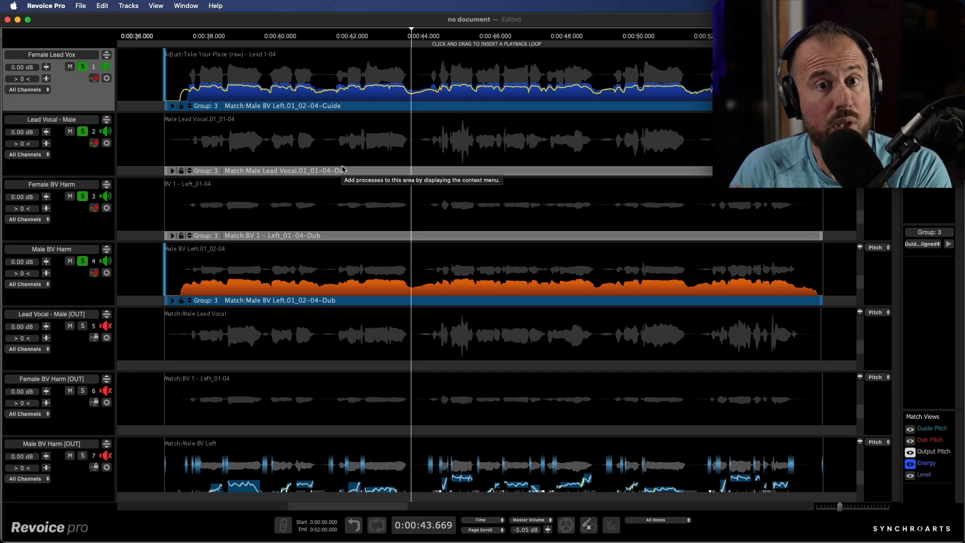
- Put Female Lead Vox into Adjust > Edit Time & Pitch, keep it soloed, and maximise its track height
right_click(416, 84)
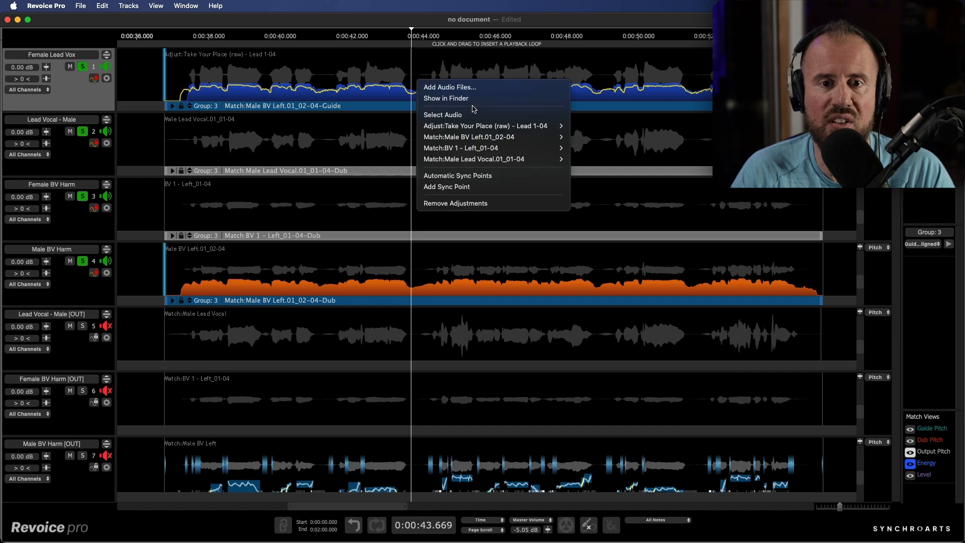
mouse_move(547, 126)
click(586, 137)
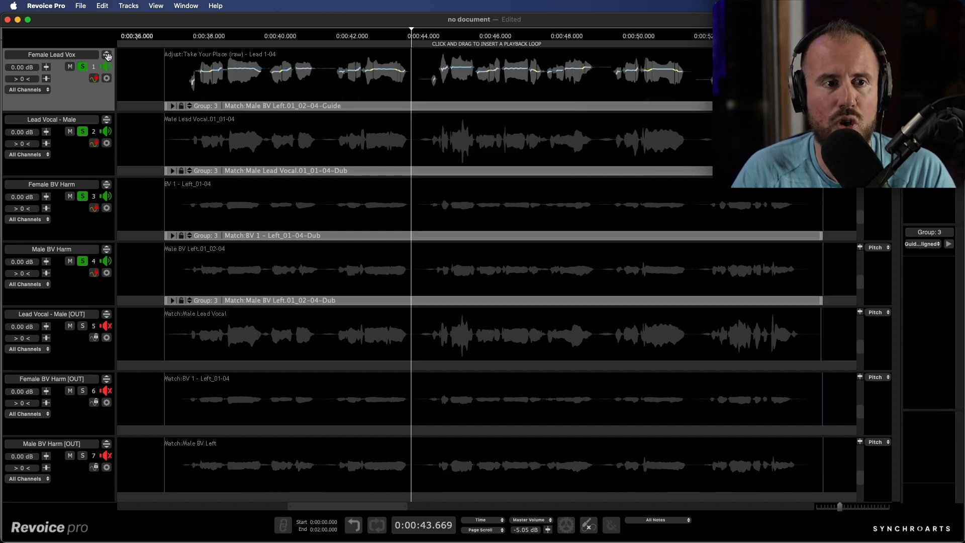
click(82, 67)
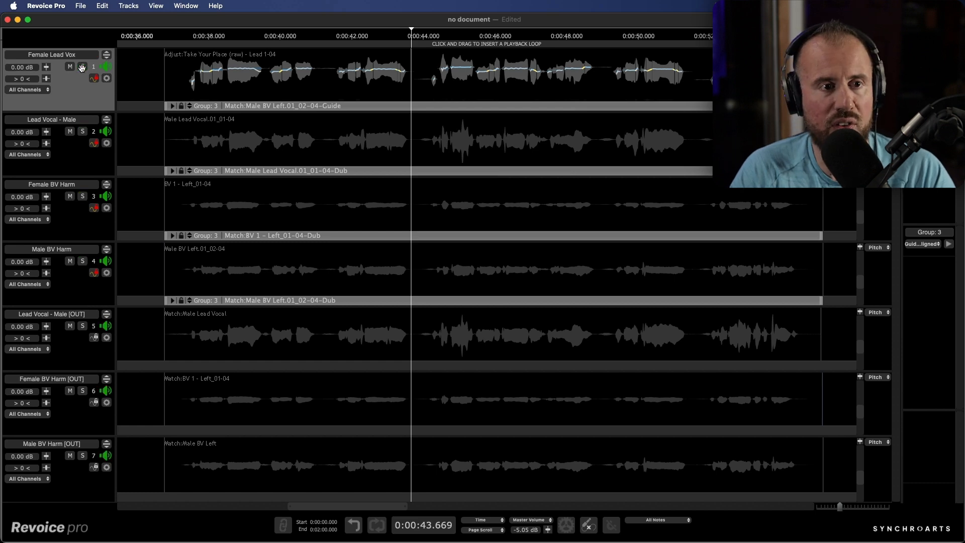
click(82, 66)
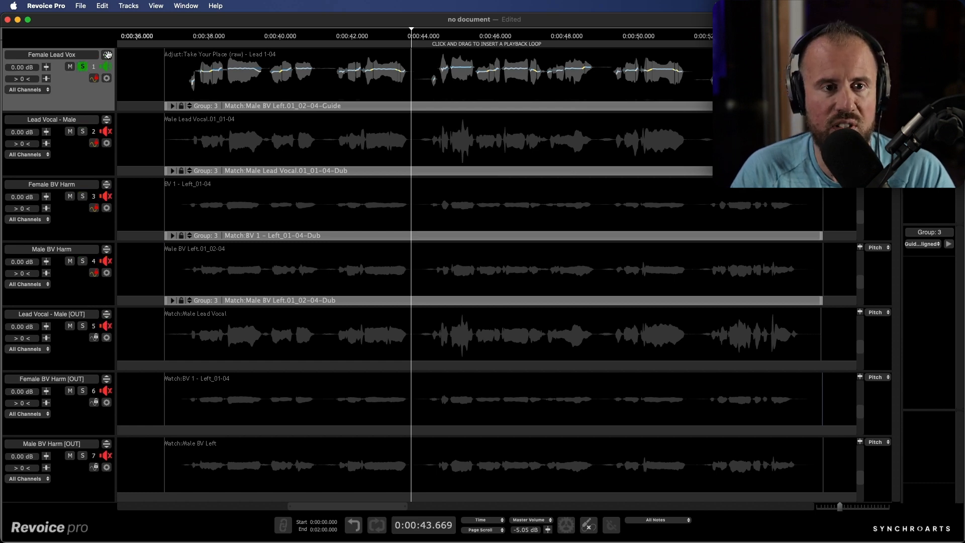
click(106, 55)
- Zoom in, audition the opening notes, stretch the long C5 note's end later, then restore all seven tracks
scroll(331, 235, up, 1)
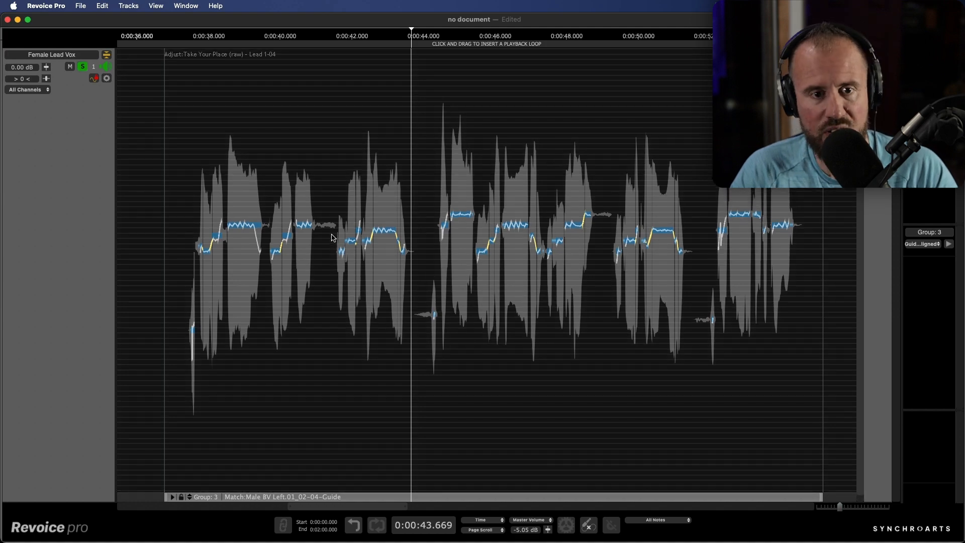
scroll(325, 205, up, 3)
scroll(340, 218, up, 2)
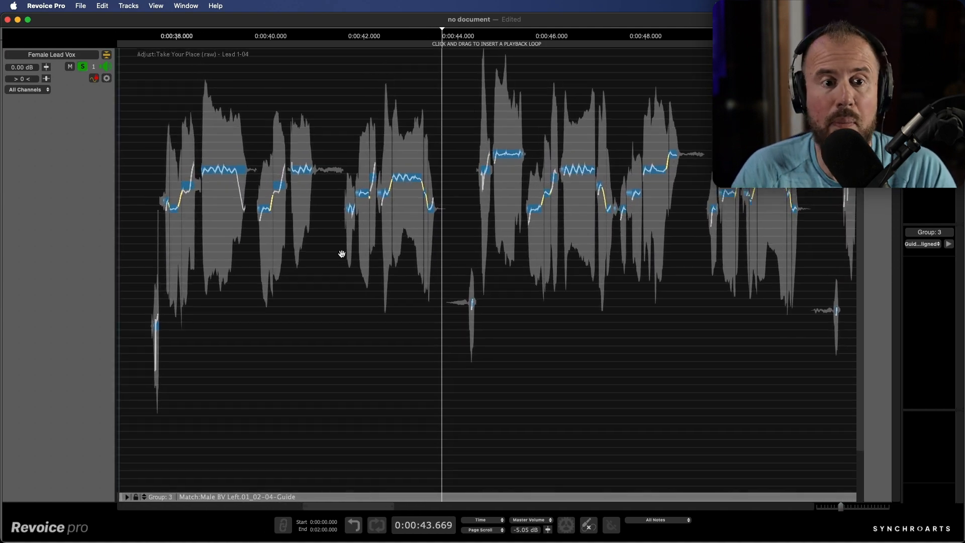
scroll(340, 254, up, 3)
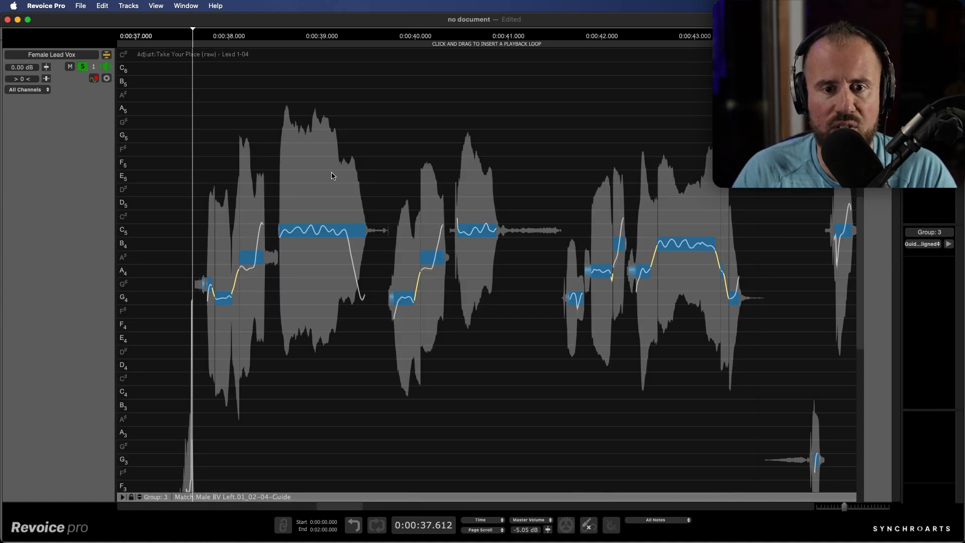
drag(178, 147, 479, 396)
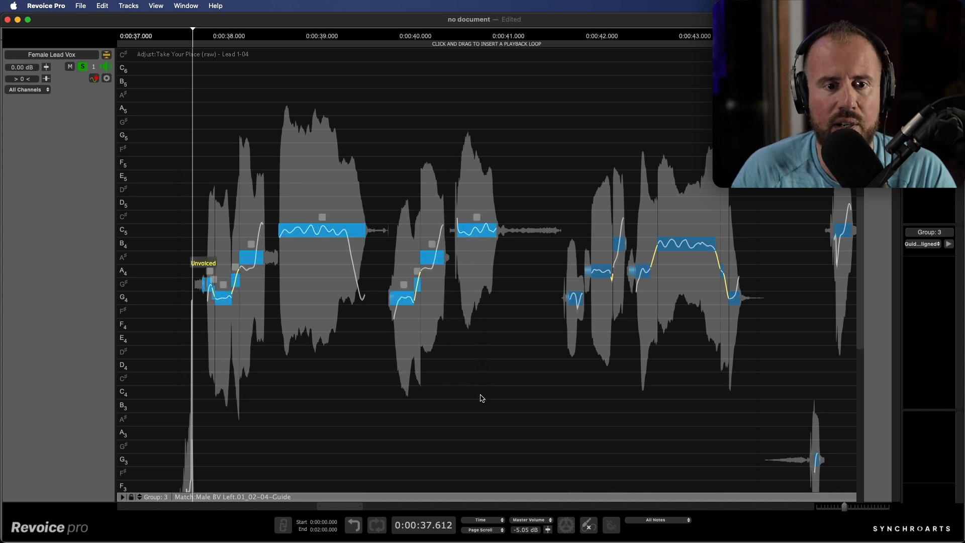
key(space)
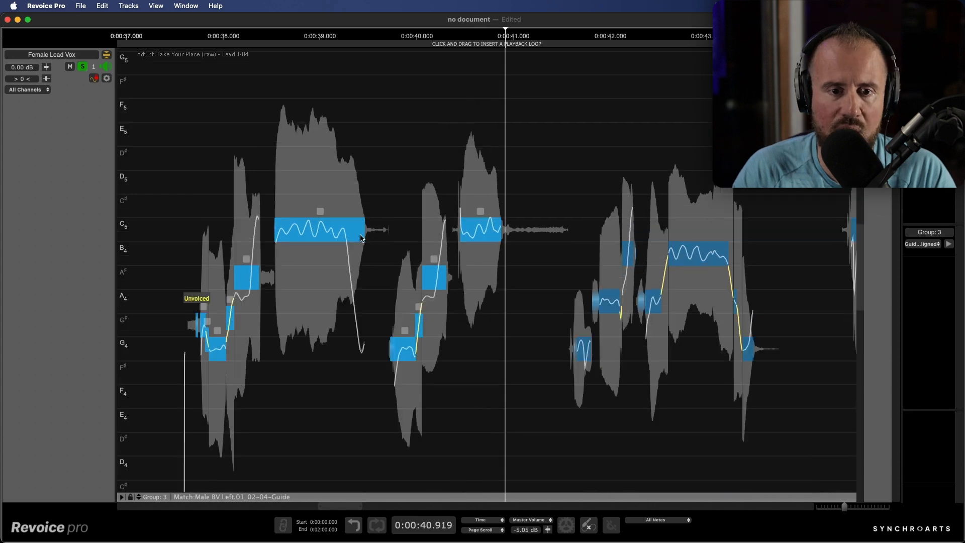
click(360, 234)
drag(360, 235, 381, 229)
click(106, 55)
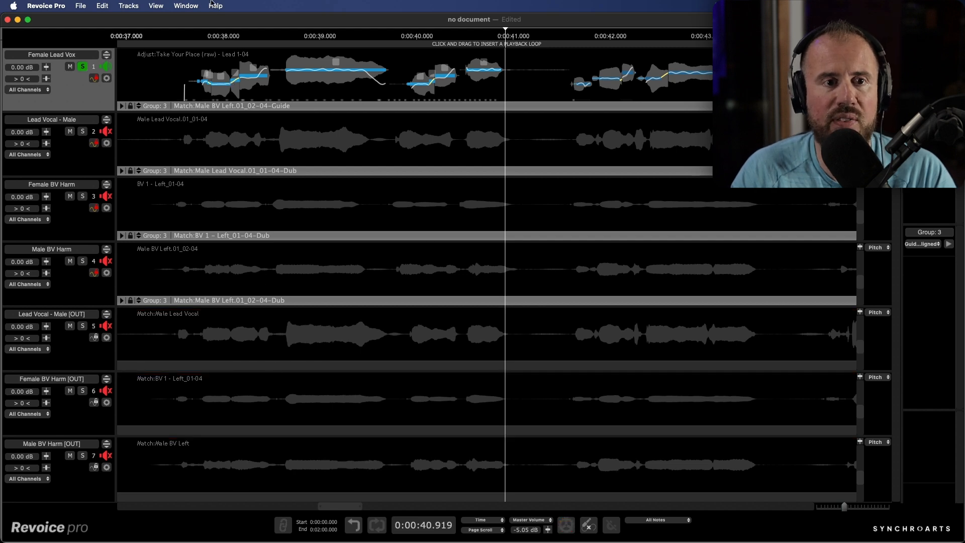
click(179, 32)
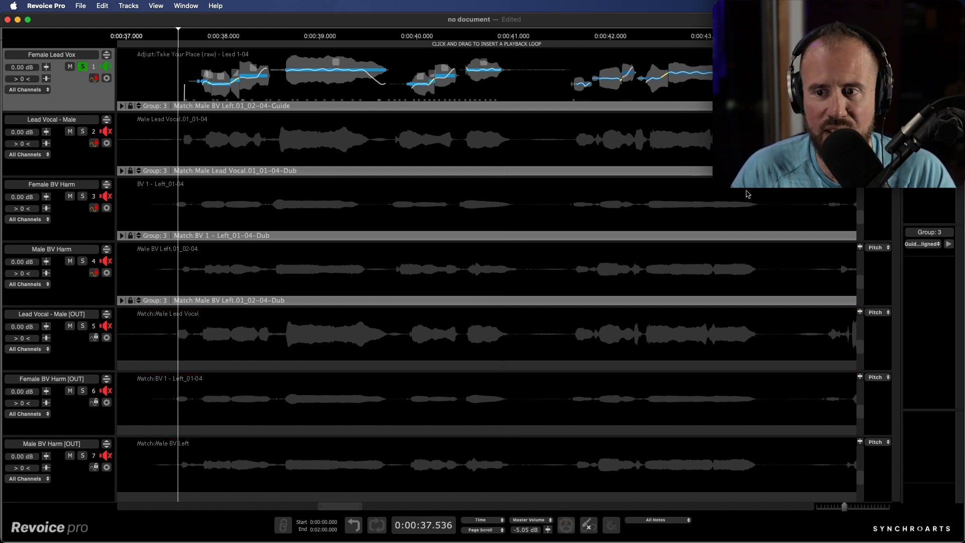
click(949, 244)
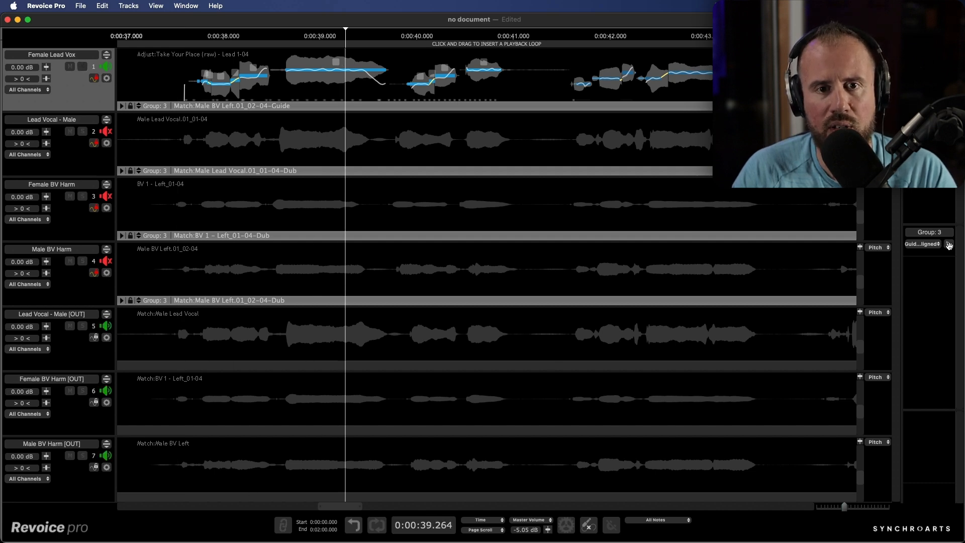
click(948, 245)
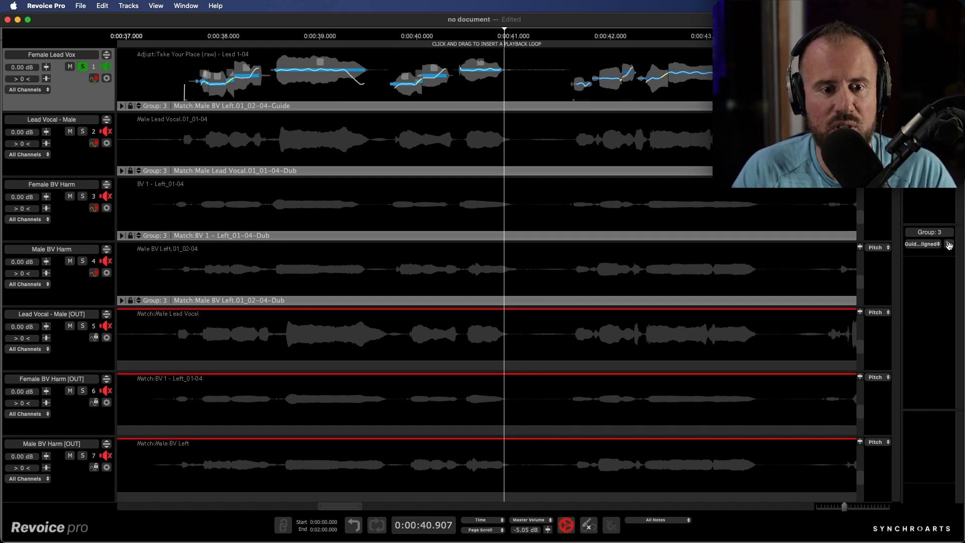
click(948, 246)
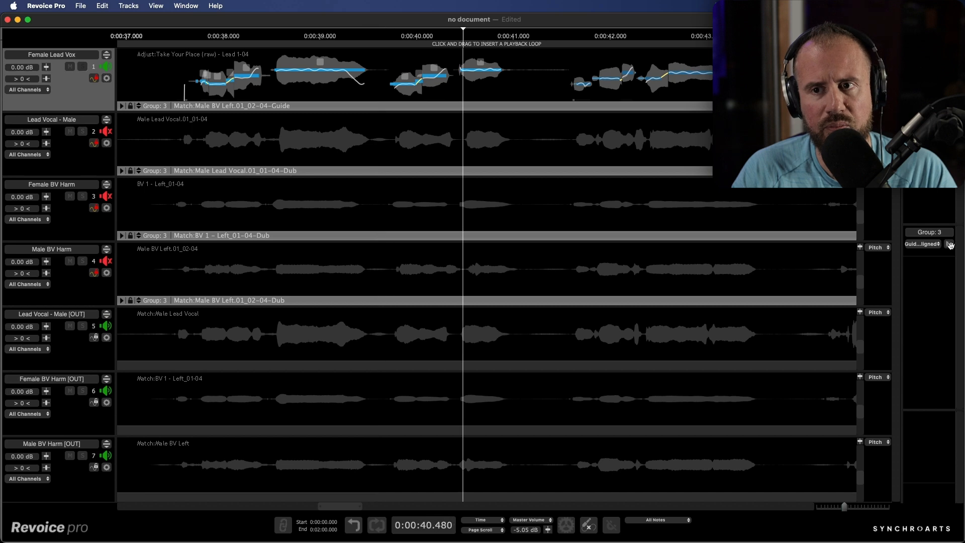
click(949, 245)
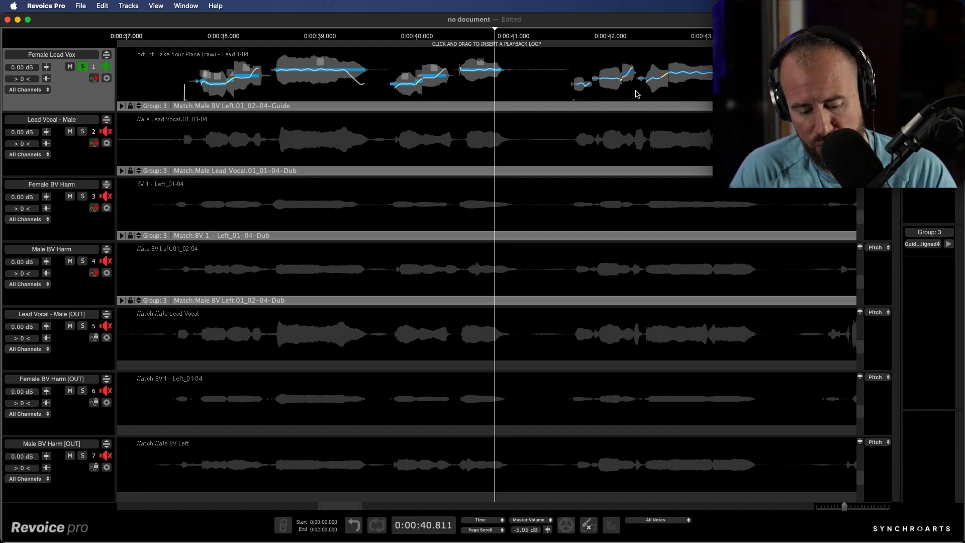
- Zoom out and solo Female Lead Vox together with the Lead Vocal - Male output track
key(r)
key(r)
scroll(616, 94, right, 3)
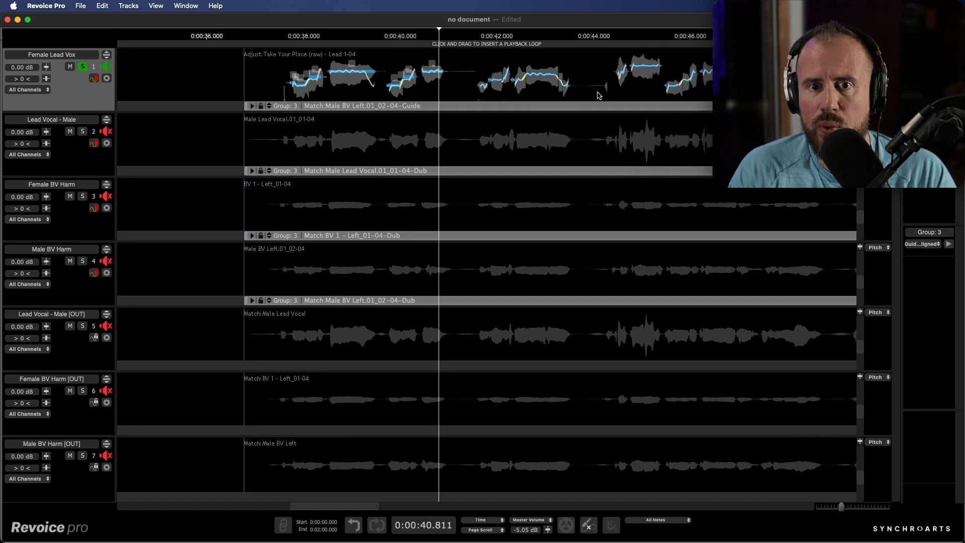
scroll(598, 95, right, 2)
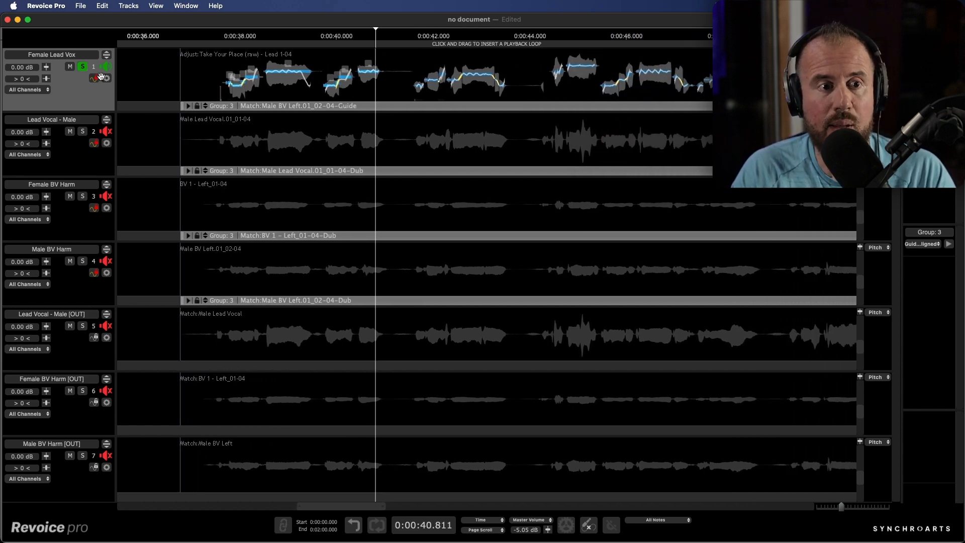
click(83, 66)
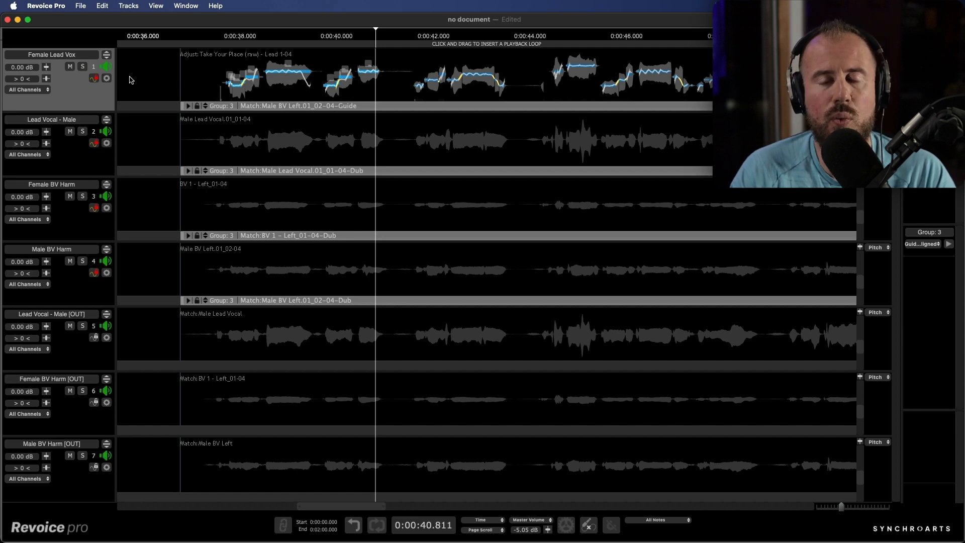
right_click(392, 96)
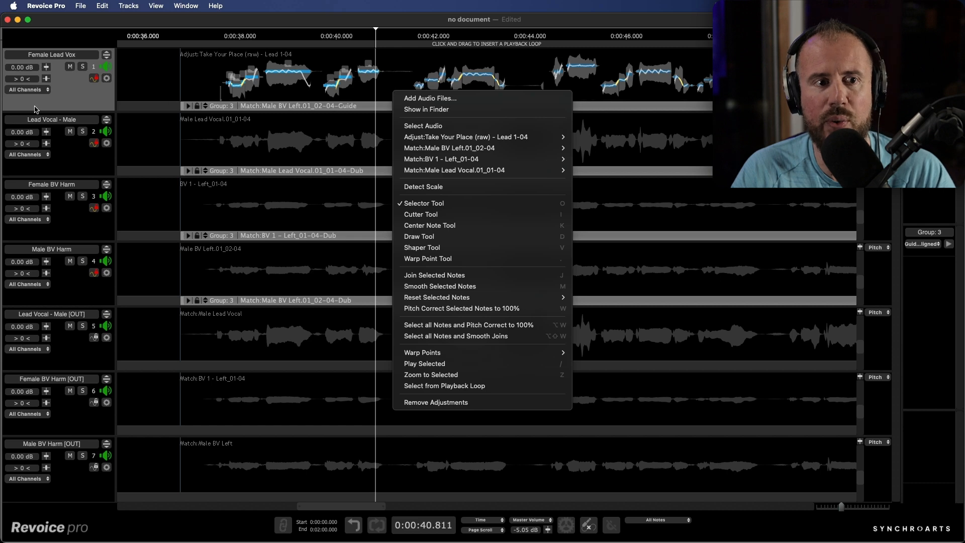
click(59, 100)
click(82, 67)
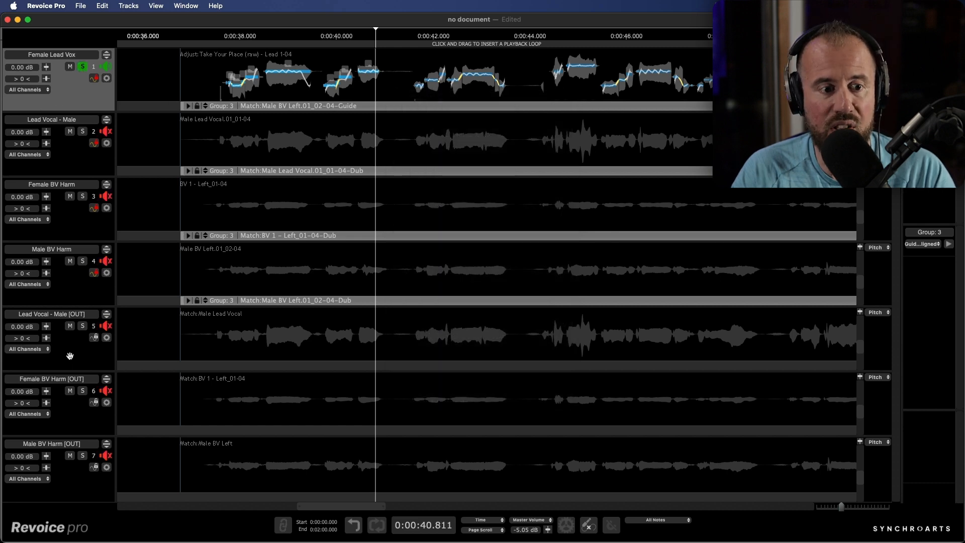
click(82, 325)
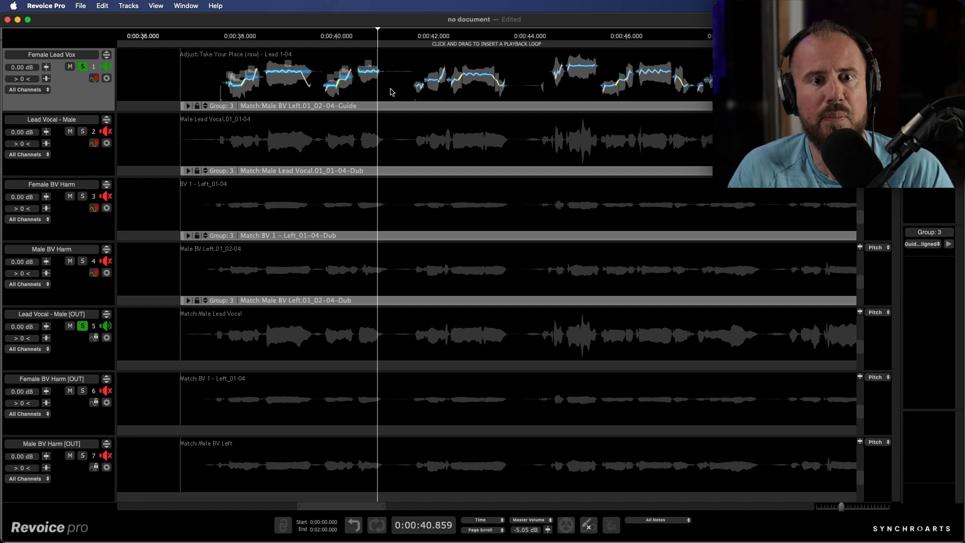
- Select all the Female Lead Vox audio and start a new process with the shortcut
right_click(392, 93)
click(407, 123)
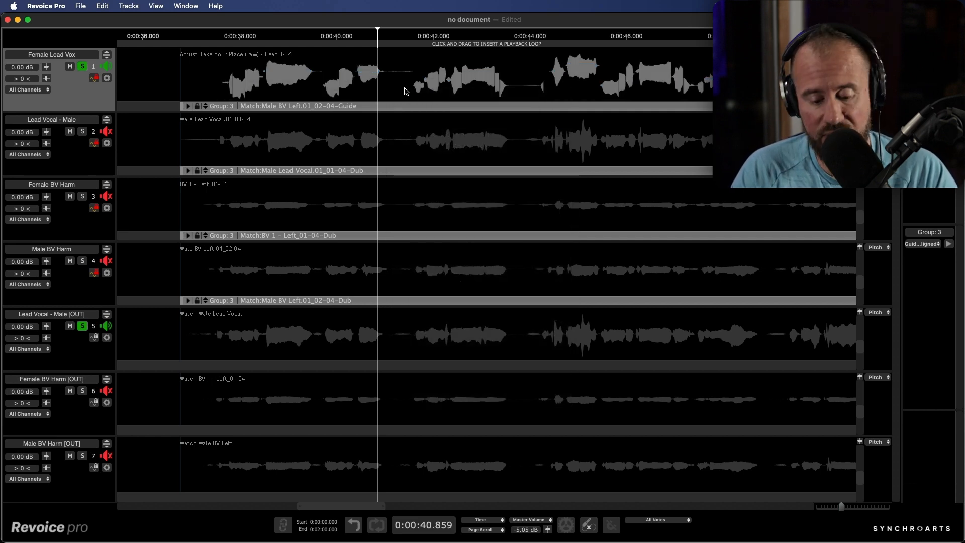
key(super+p)
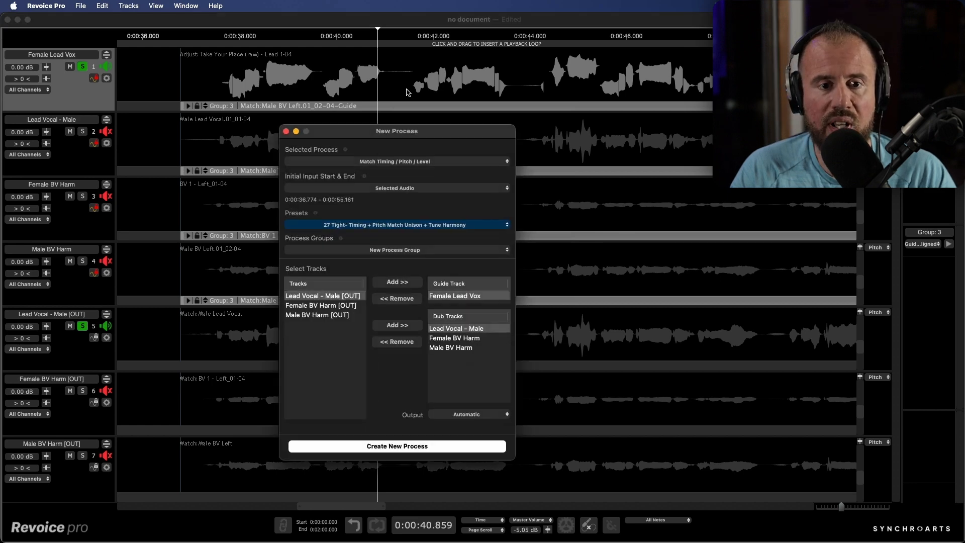
- Create a Doubler process on Female Lead Vox using the Stereo Vocal Mild preset
click(370, 165)
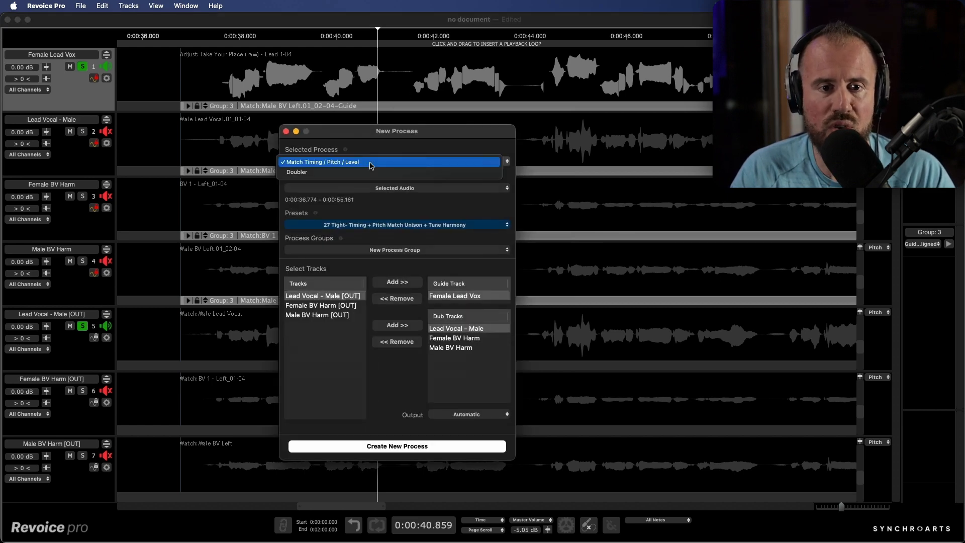
click(358, 171)
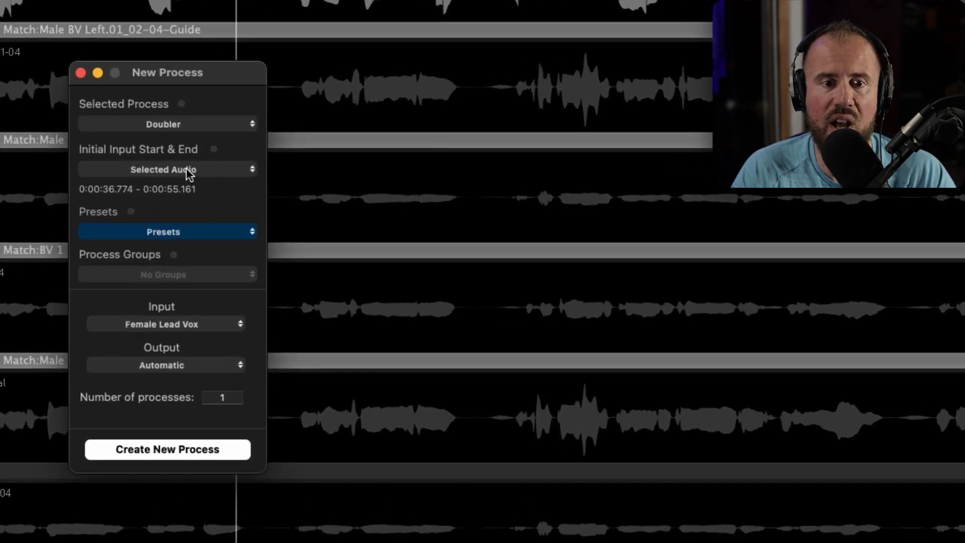
click(172, 231)
mouse_move(163, 274)
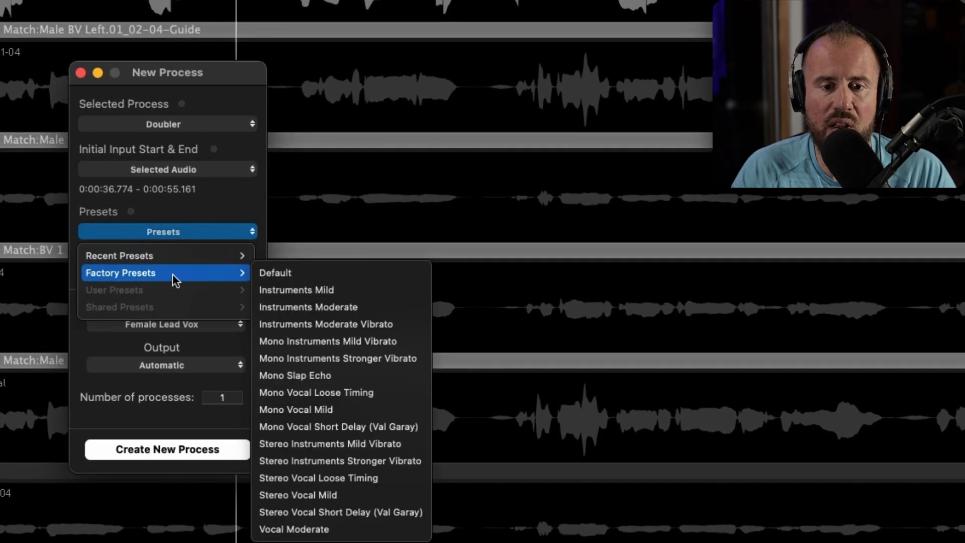
click(331, 493)
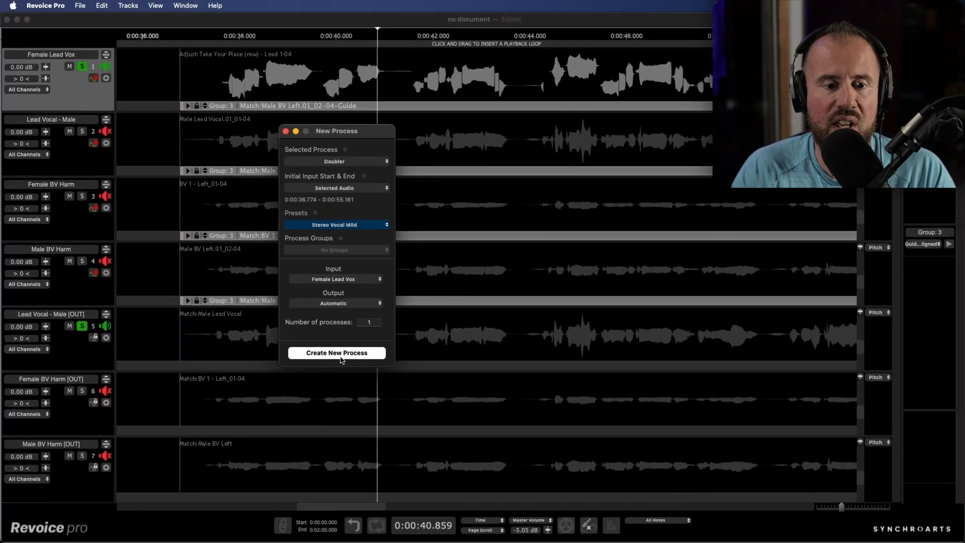
click(175, 453)
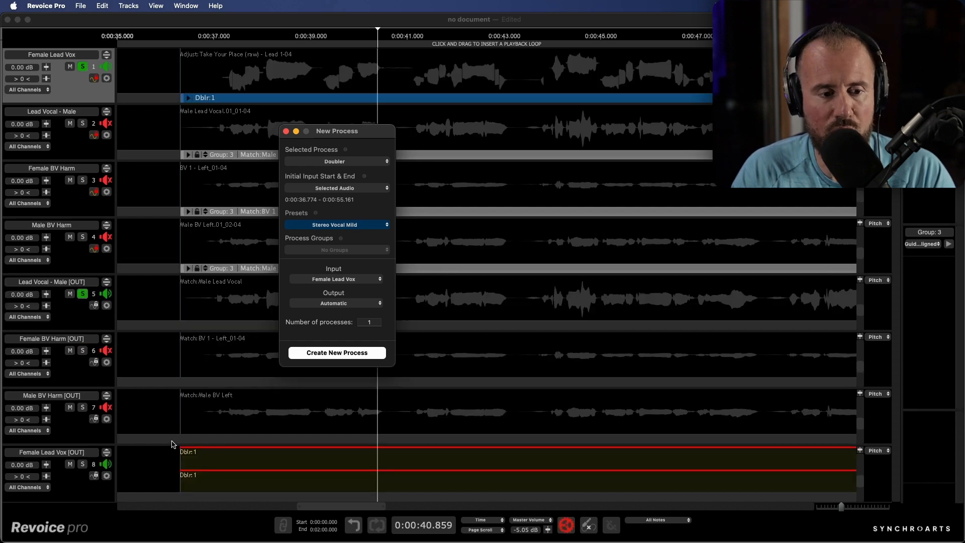
- Solo the Female Lead Vox [OUT] and Female Lead Vox tracks and play from about 0:00:37
click(83, 464)
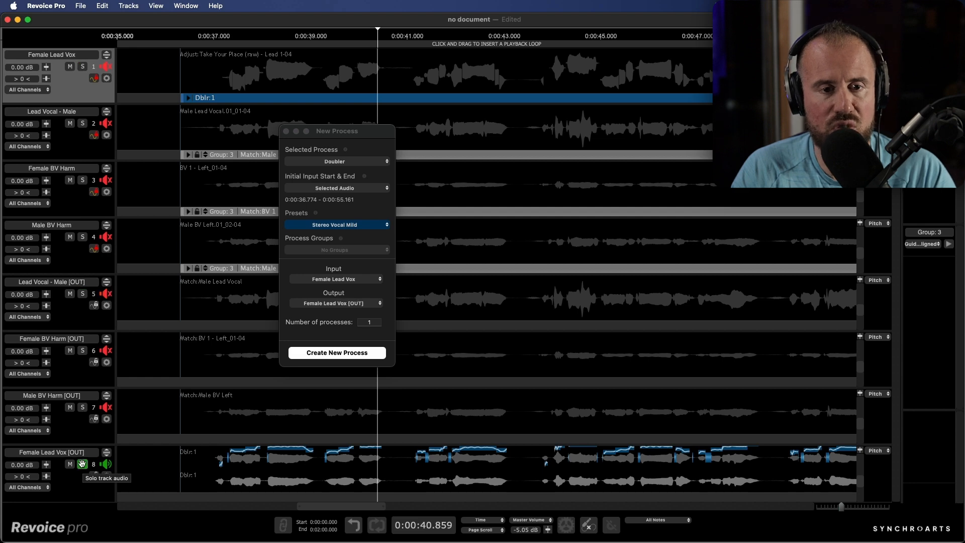
click(218, 36)
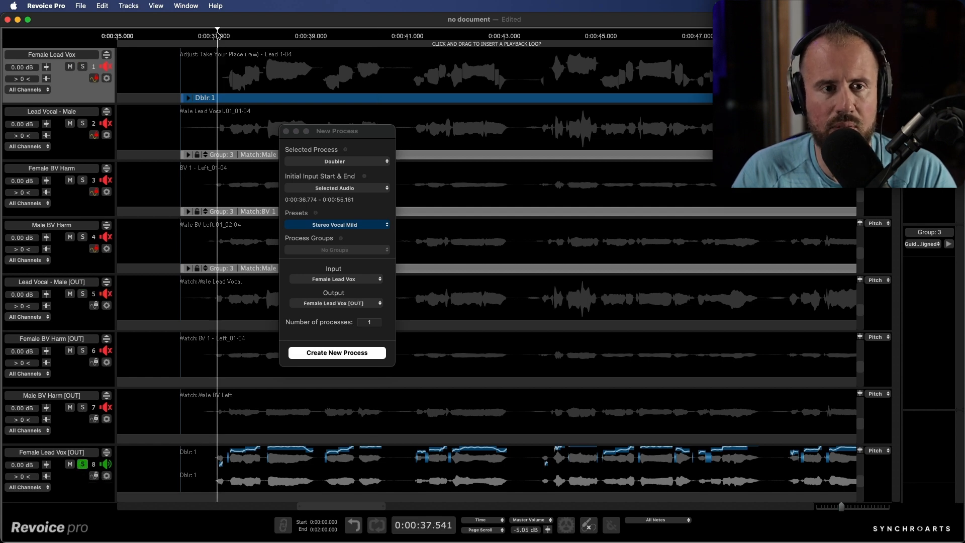
click(286, 130)
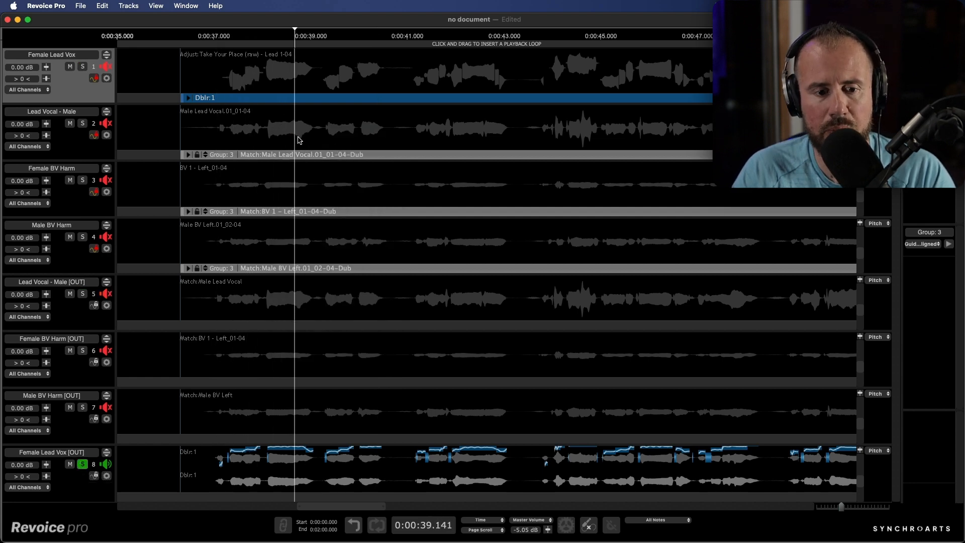
click(83, 67)
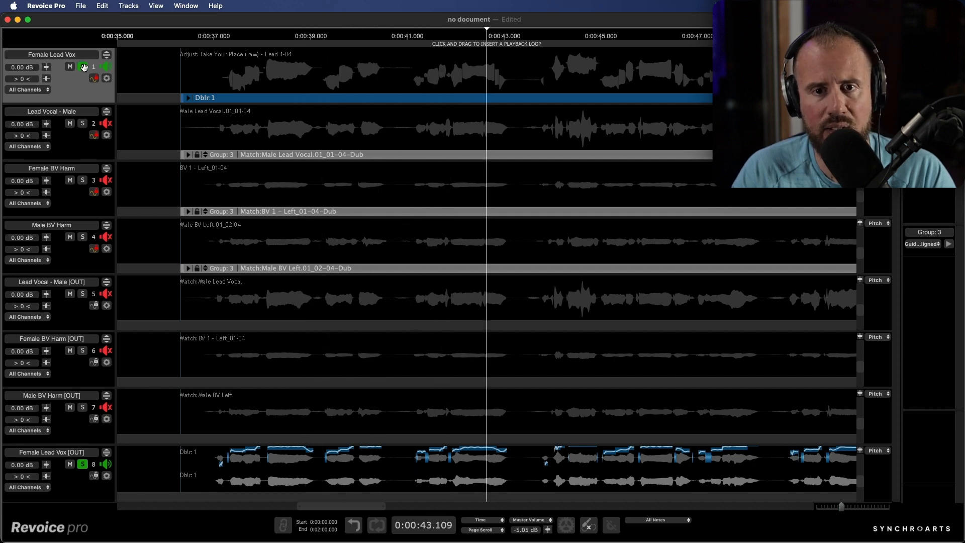
- In the Dblr:1 settings, lower channel 1's formant shift to -4.09 and shorten its average delay
double_click(434, 100)
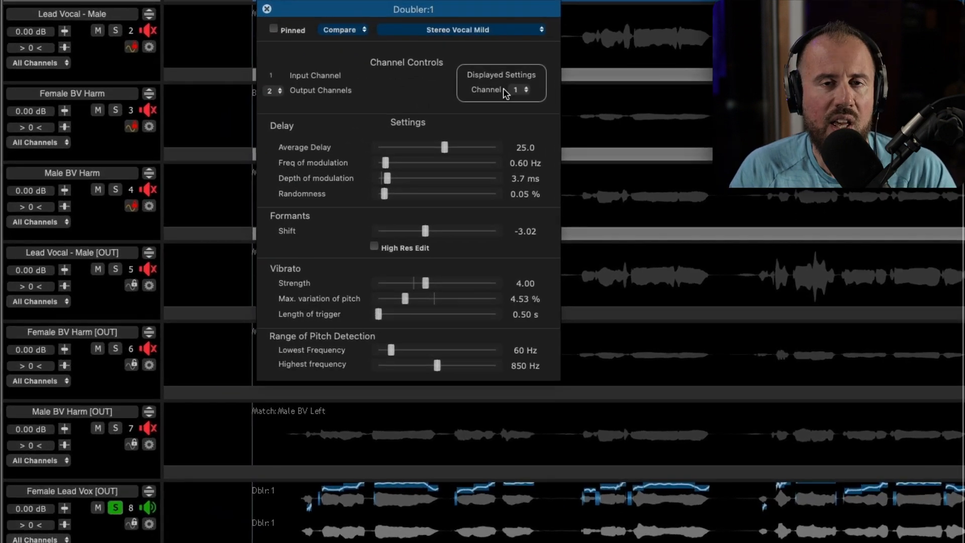
click(515, 94)
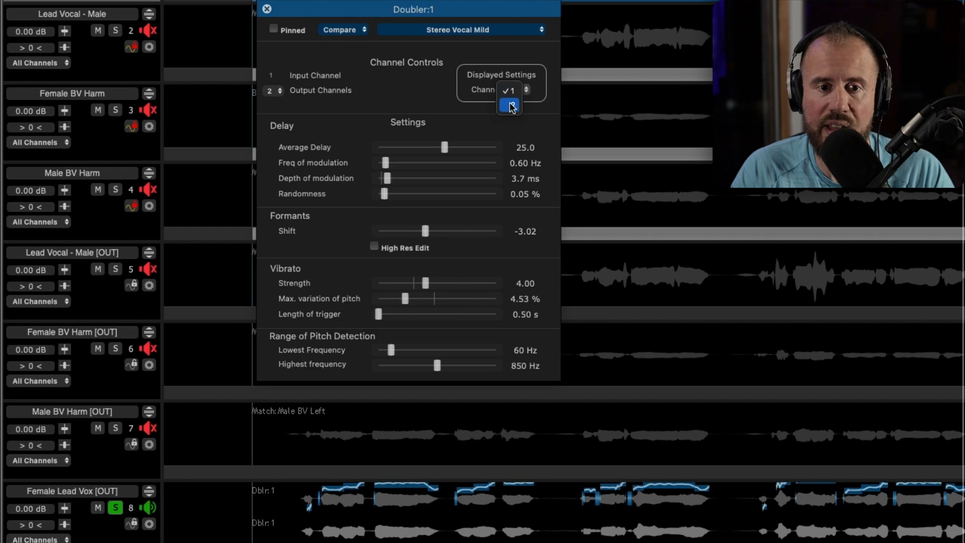
click(511, 106)
click(512, 77)
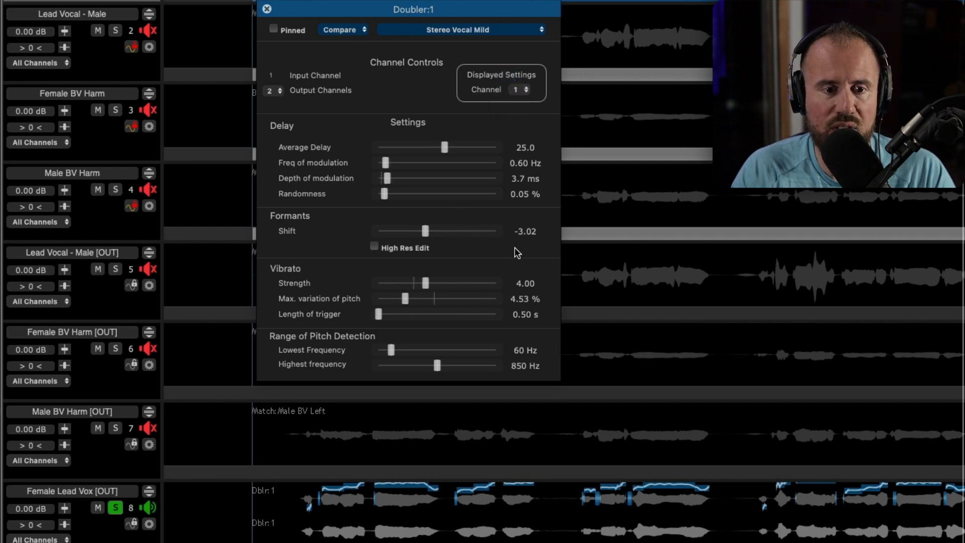
drag(424, 232, 421, 233)
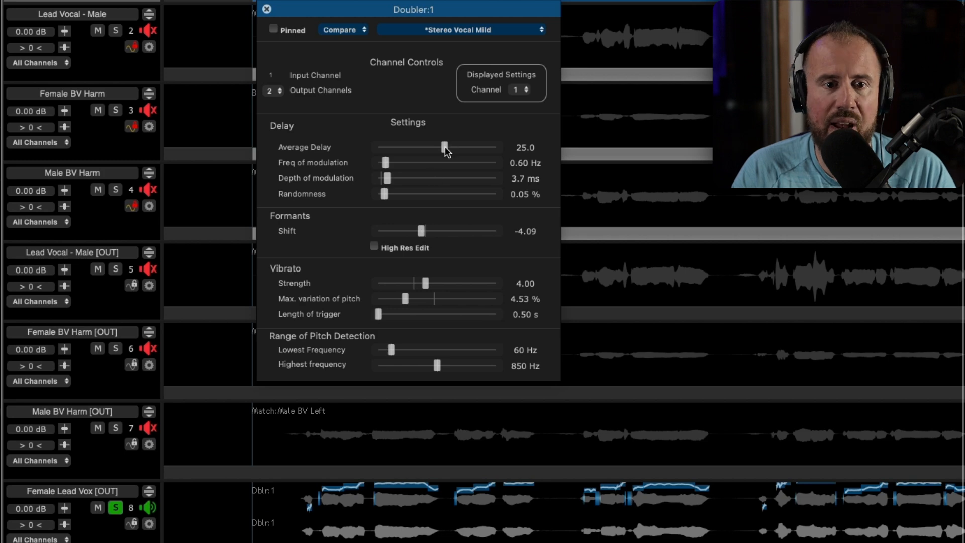
drag(445, 146, 443, 147)
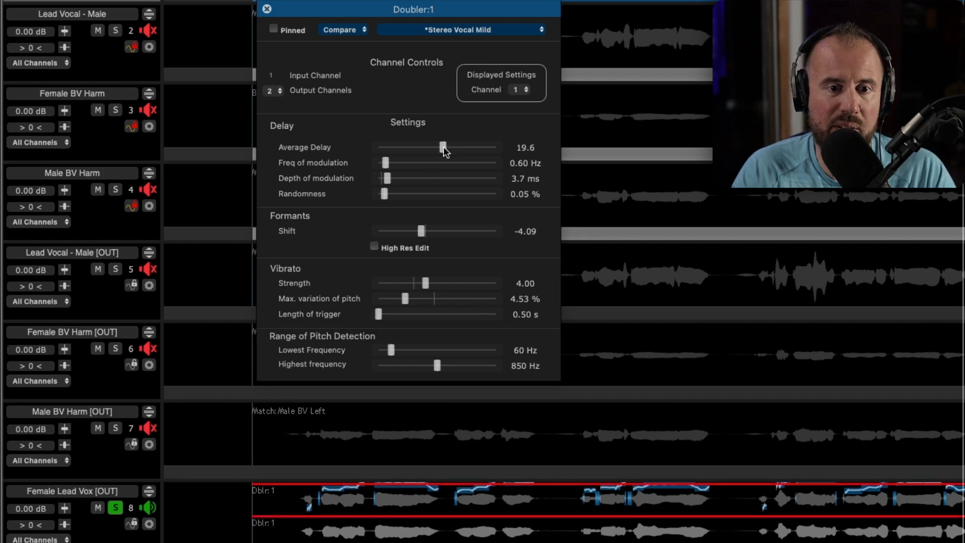
- Set channel 2's formant shift to 3.94% and average delay to 29.1, then close the settings
click(512, 89)
click(513, 105)
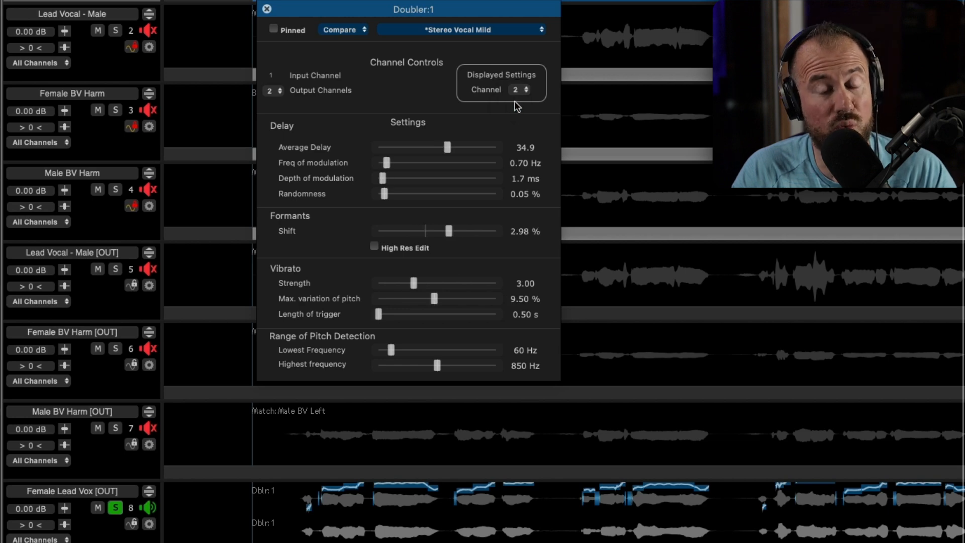
drag(450, 231, 451, 233)
drag(447, 147, 445, 147)
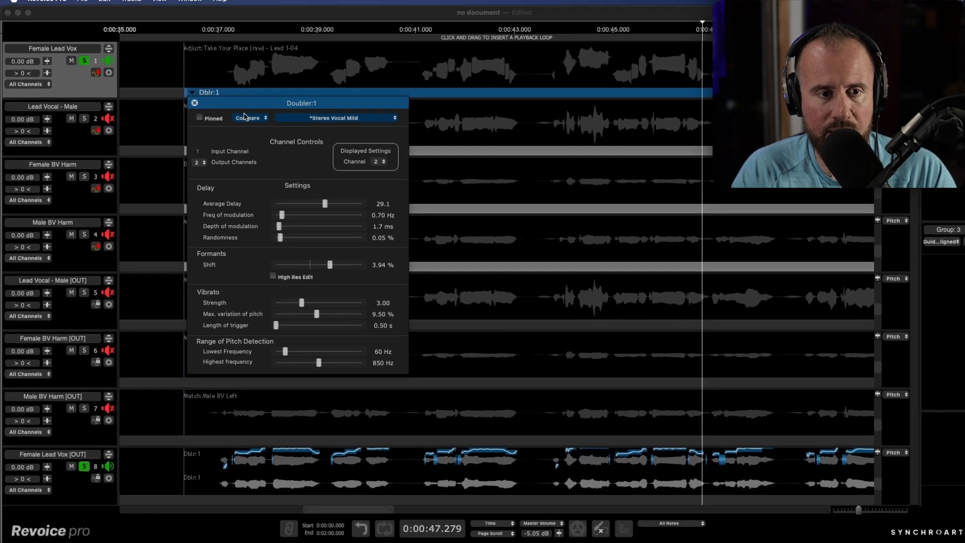
click(267, 9)
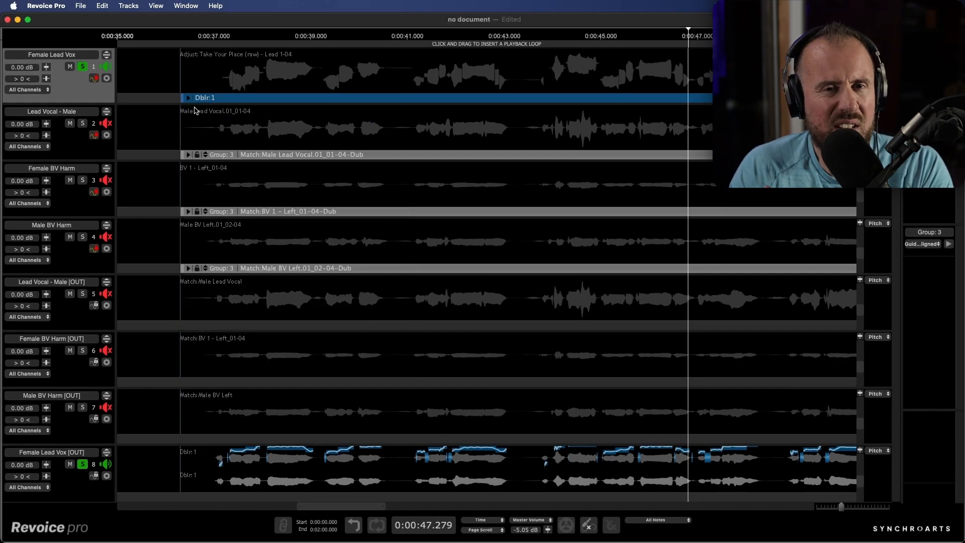
- Audition the doubler from about 0:00:37.7, then drag the Dblr_1 audio onto the Female St Dbl track
click(224, 34)
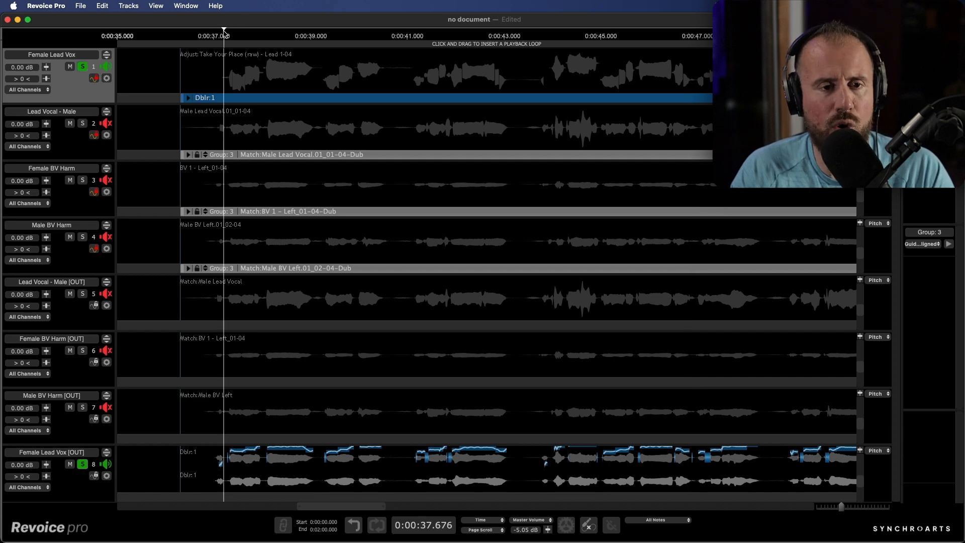
key(space)
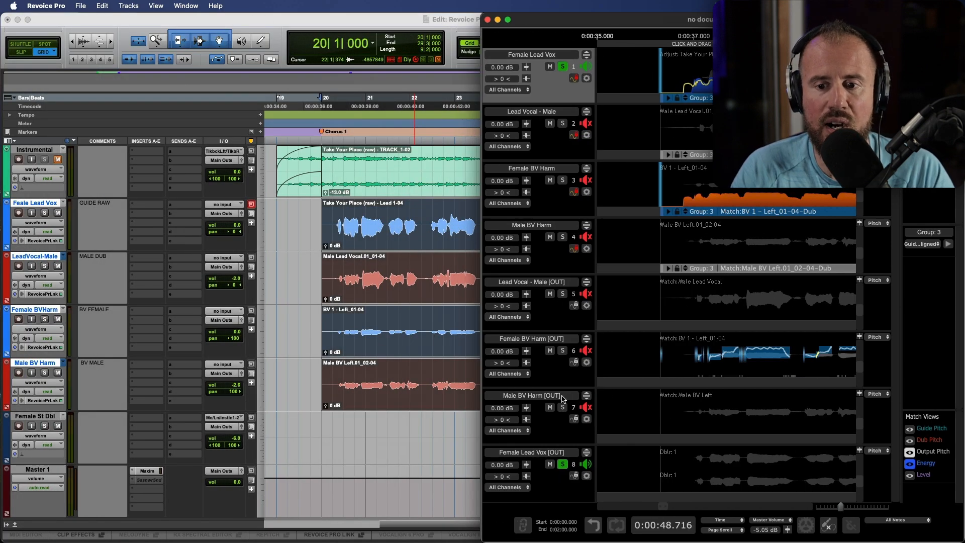
click(724, 480)
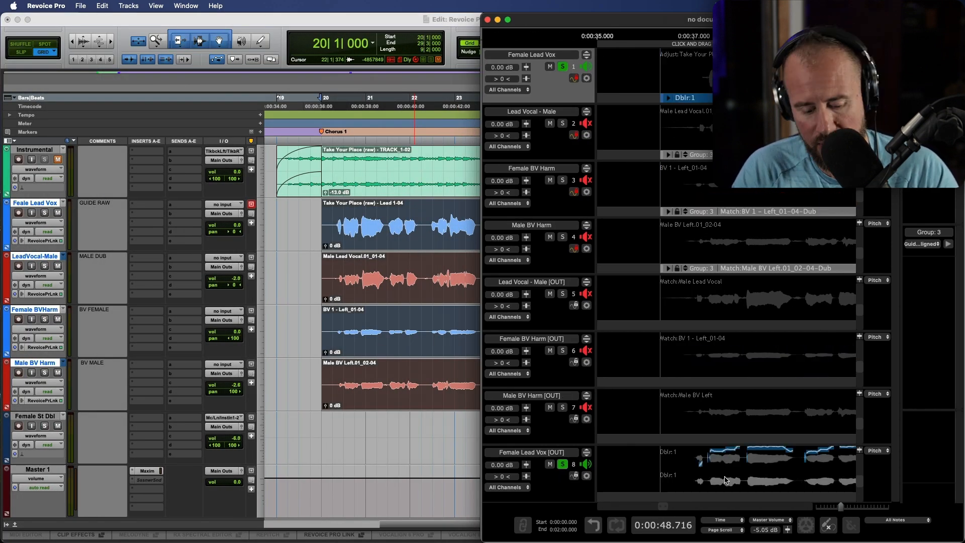
key(shift+alt)
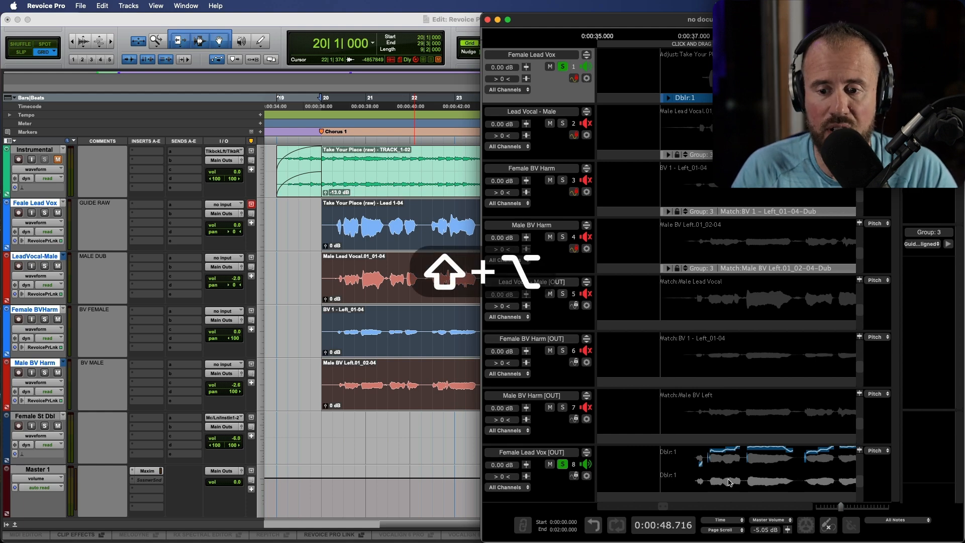
drag(730, 482, 411, 449)
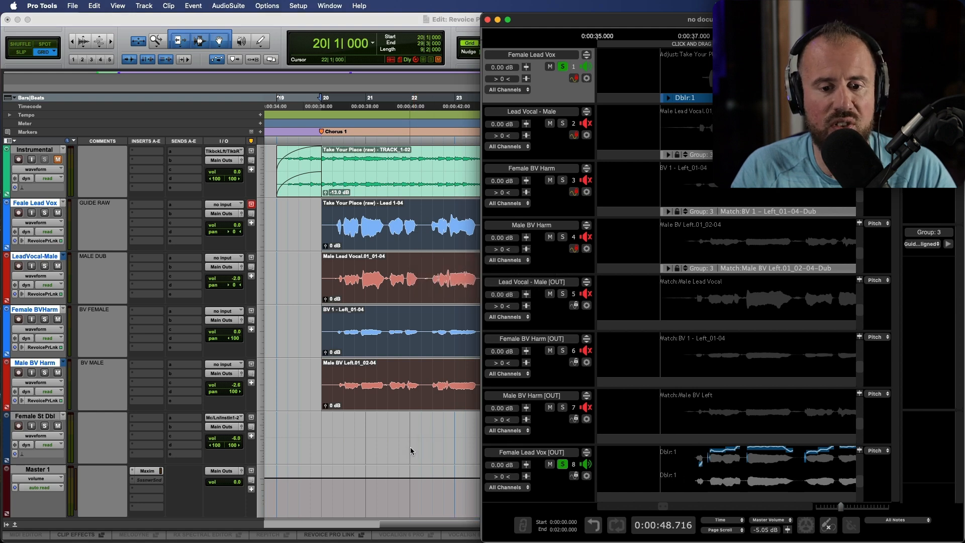
drag(501, 512, 494, 402)
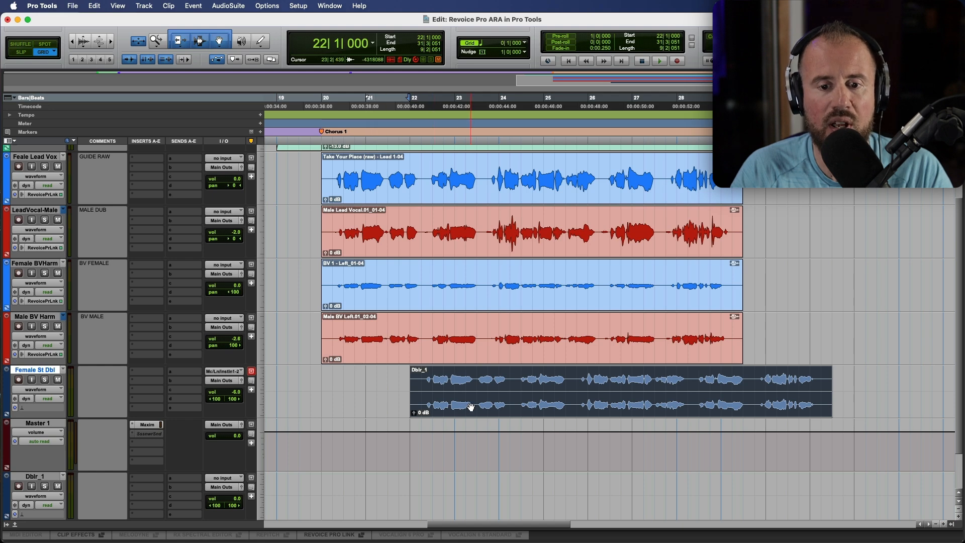
- Spot the Dblr_1 clip to start at bar 20 (20|1|000)
right_click(471, 406)
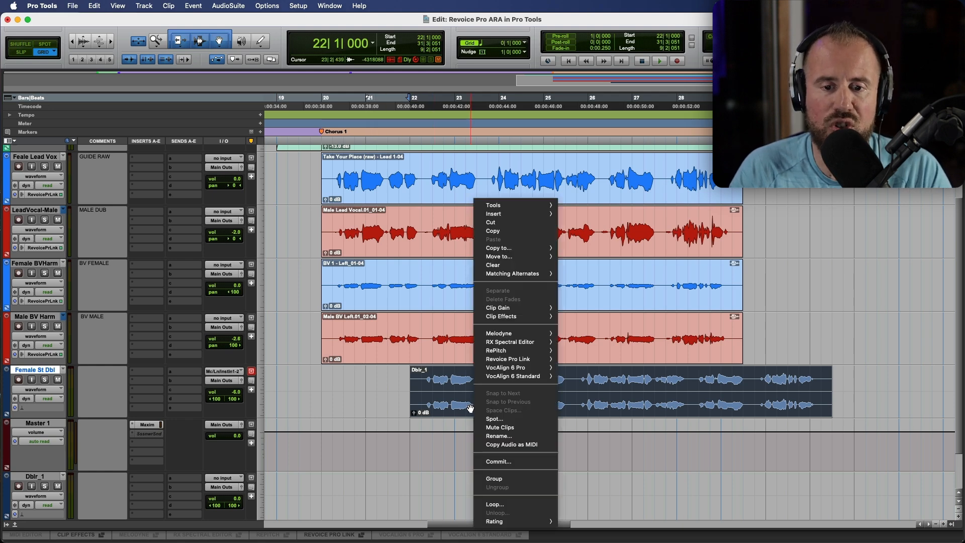
click(494, 419)
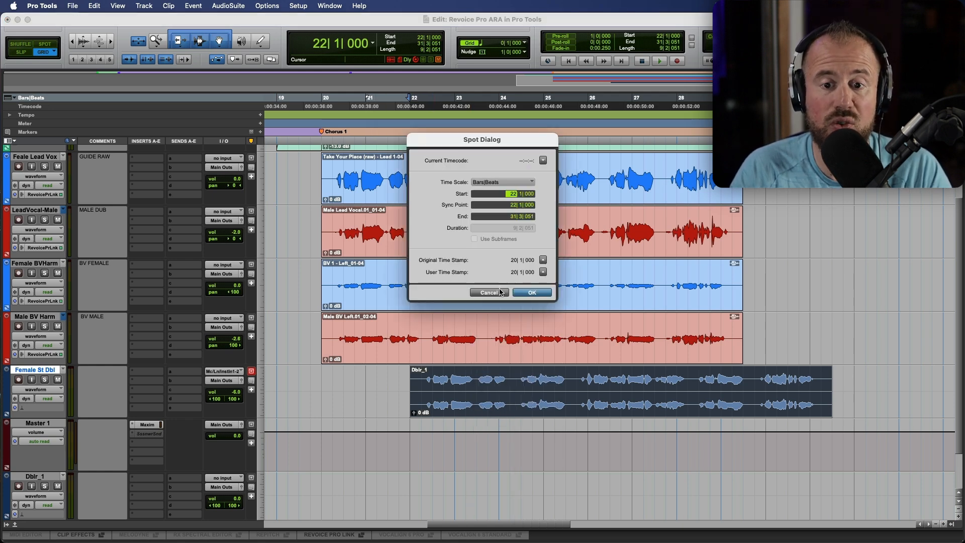
click(538, 292)
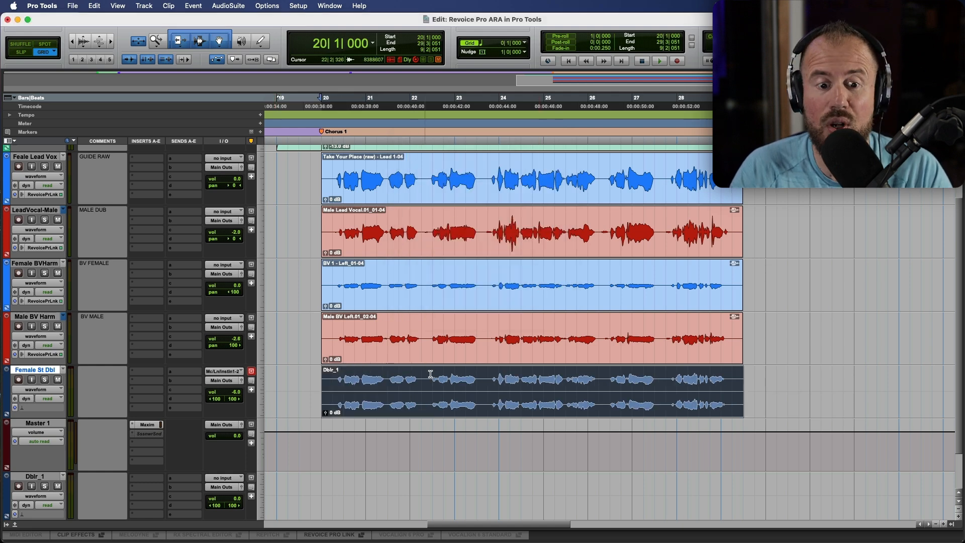
- Delete the leftover empty Dblr_1 track
click(48, 478)
right_click(48, 478)
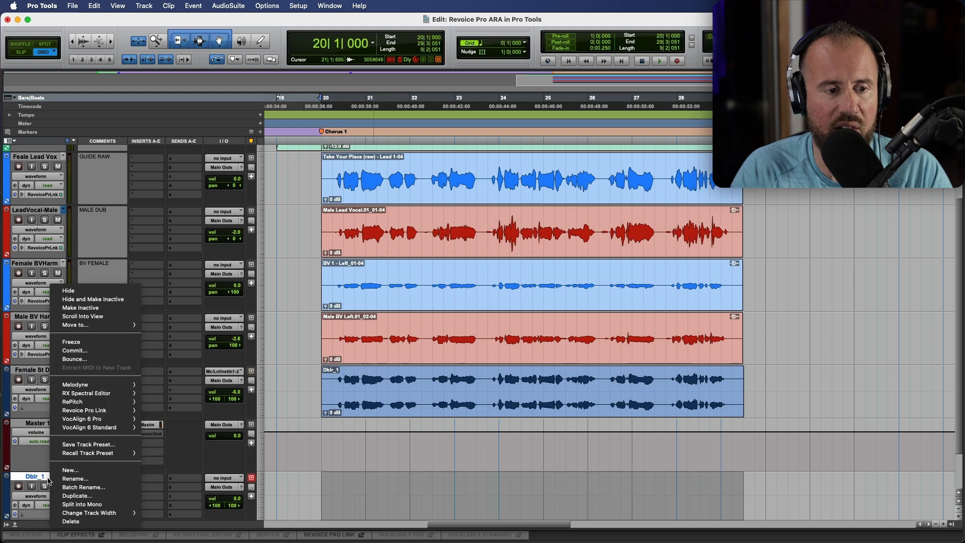
click(49, 478)
right_click(52, 477)
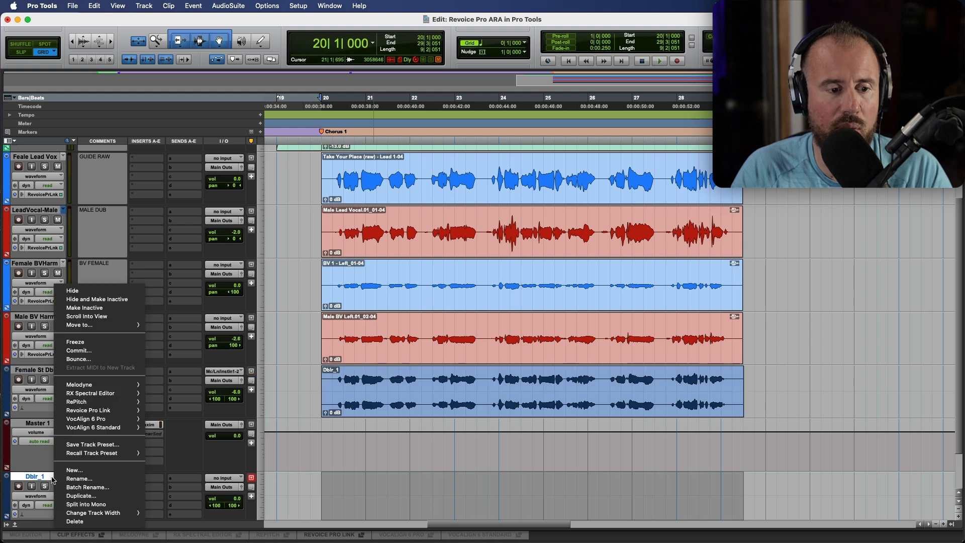
click(75, 521)
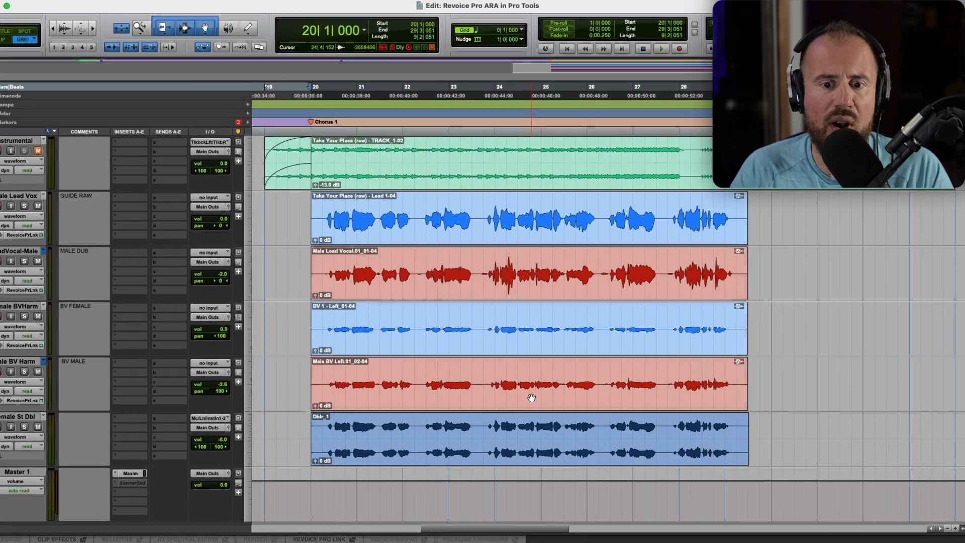
- Render the Revoice edits into the Male BV Left and BV 1 - Left clips
click(533, 396)
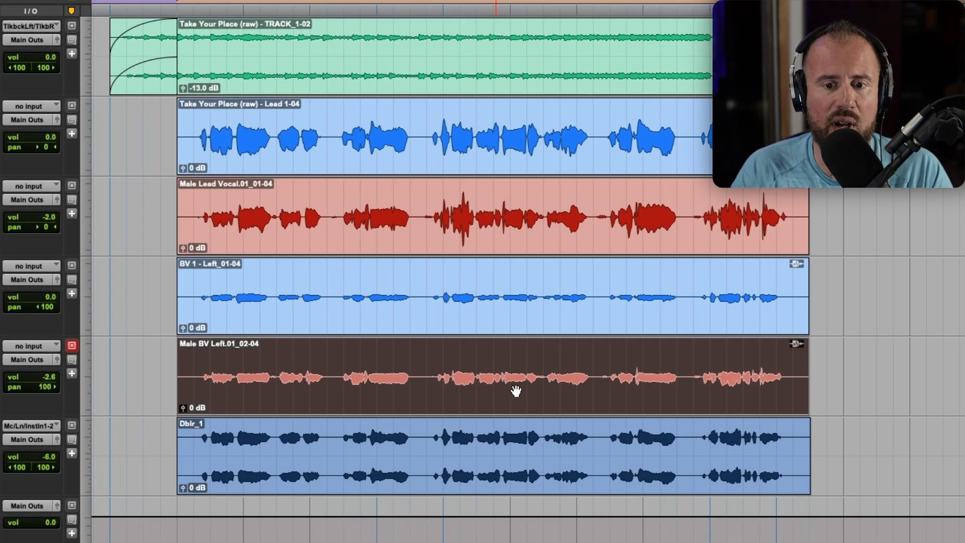
right_click(482, 390)
mouse_move(541, 336)
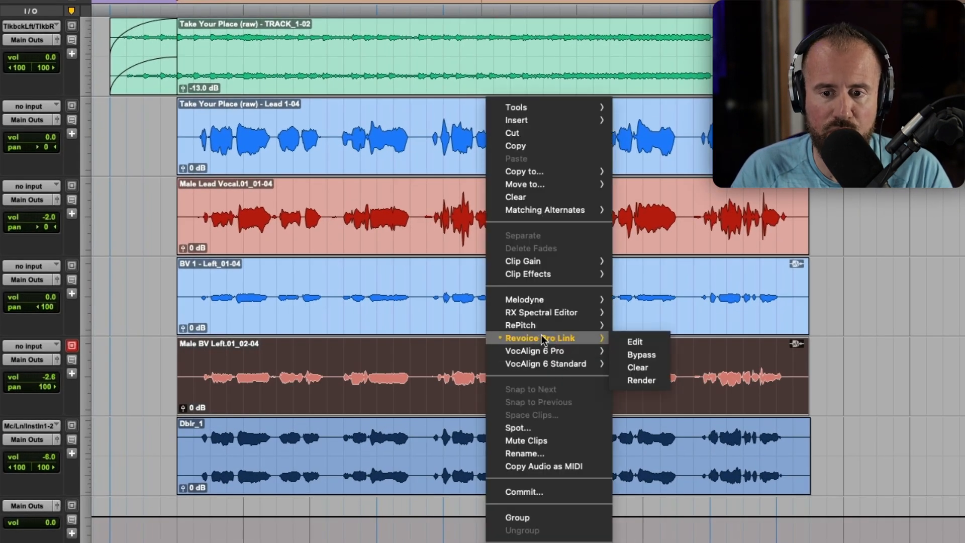
click(644, 383)
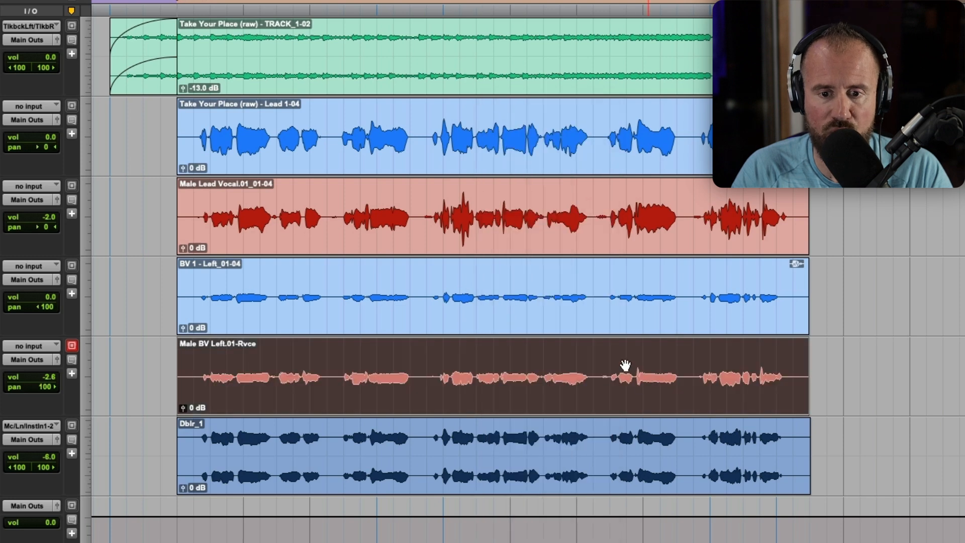
right_click(553, 323)
mouse_move(659, 341)
click(711, 381)
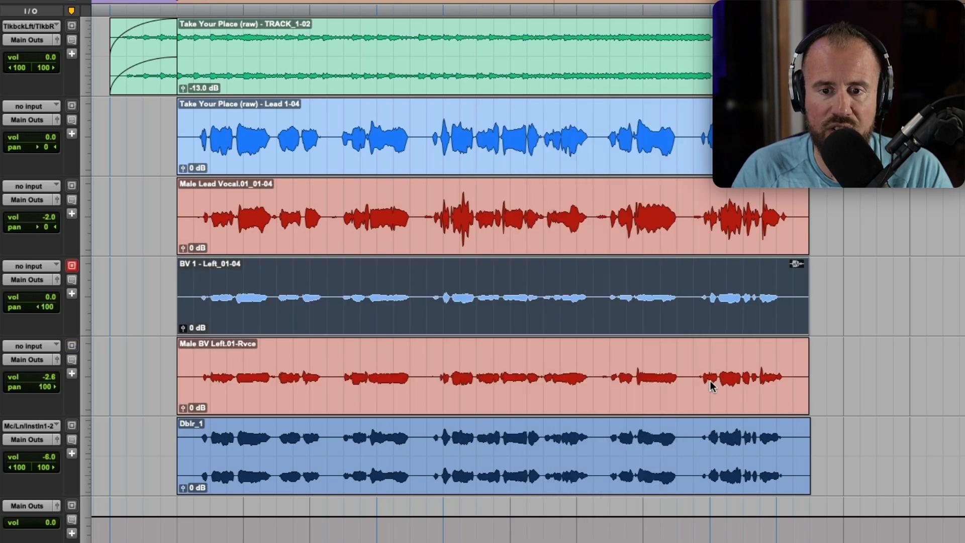
- Render the Revoice edits into the Male Lead Vocal and female lead clips, and reset the play start to bar 19
click(566, 240)
right_click(567, 240)
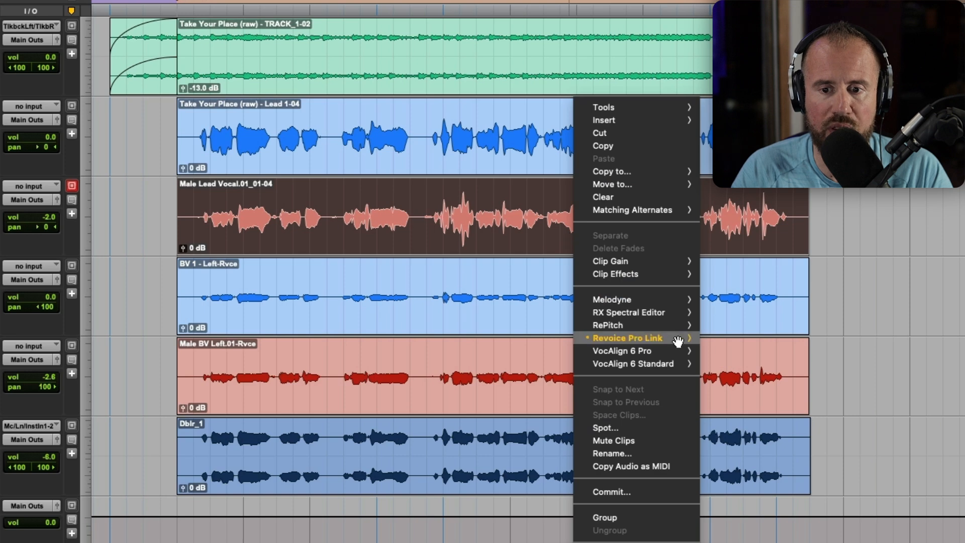
mouse_move(678, 337)
click(727, 381)
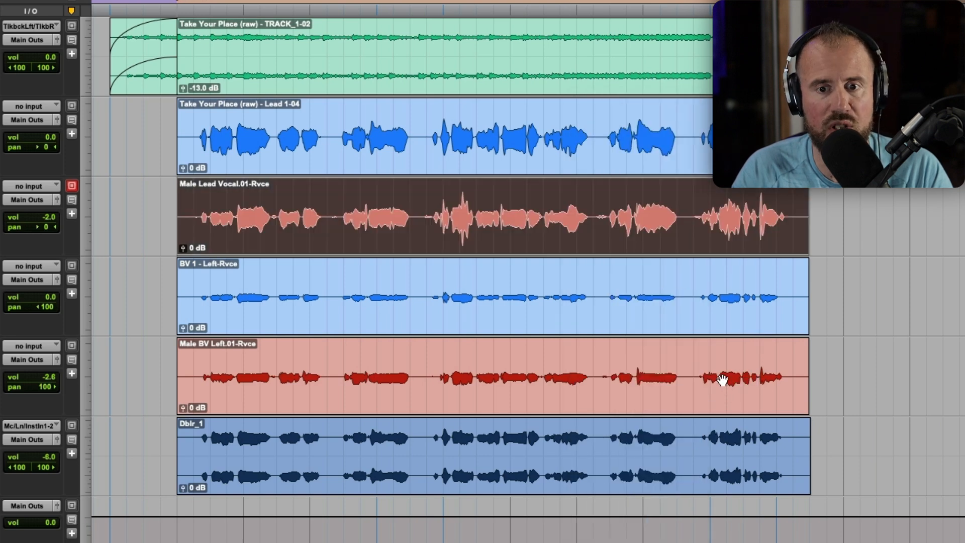
right_click(528, 164)
mouse_move(633, 338)
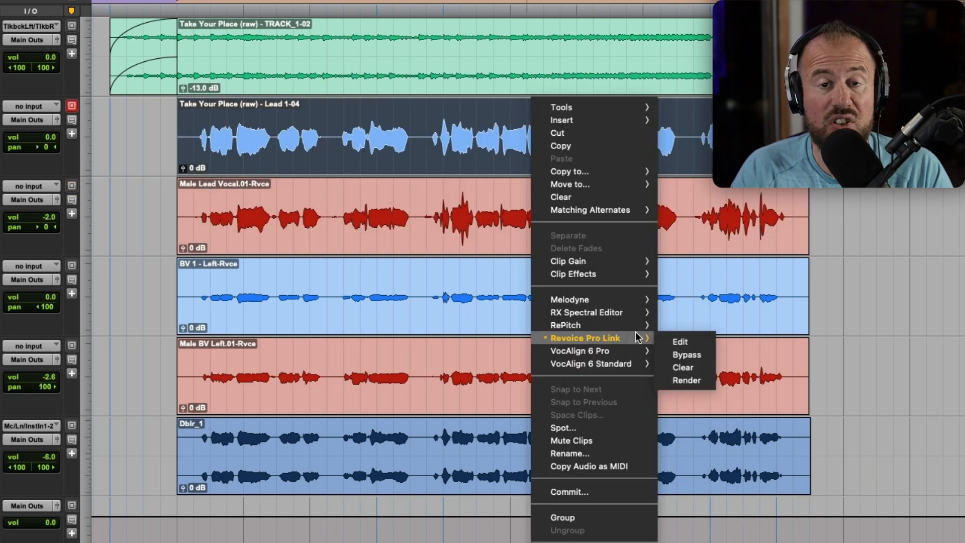
click(689, 381)
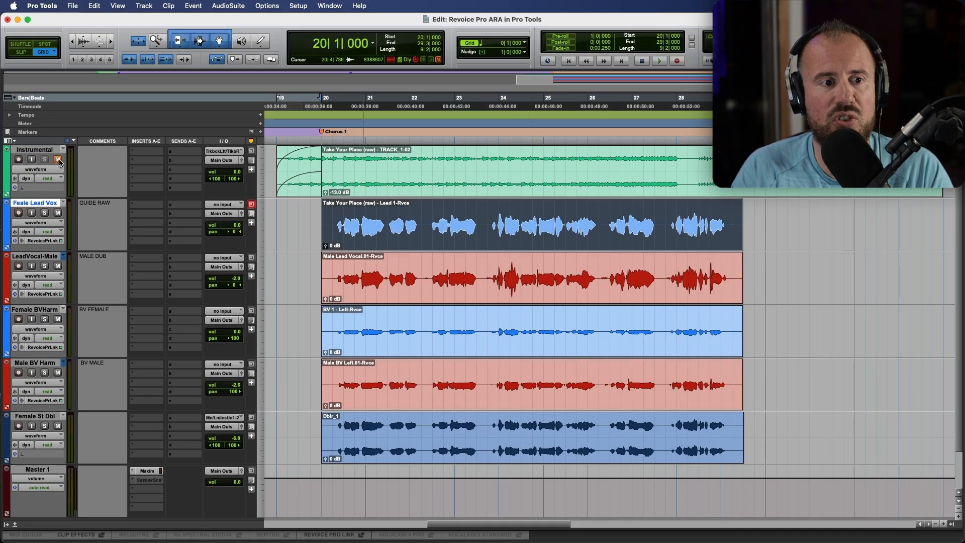
click(271, 160)
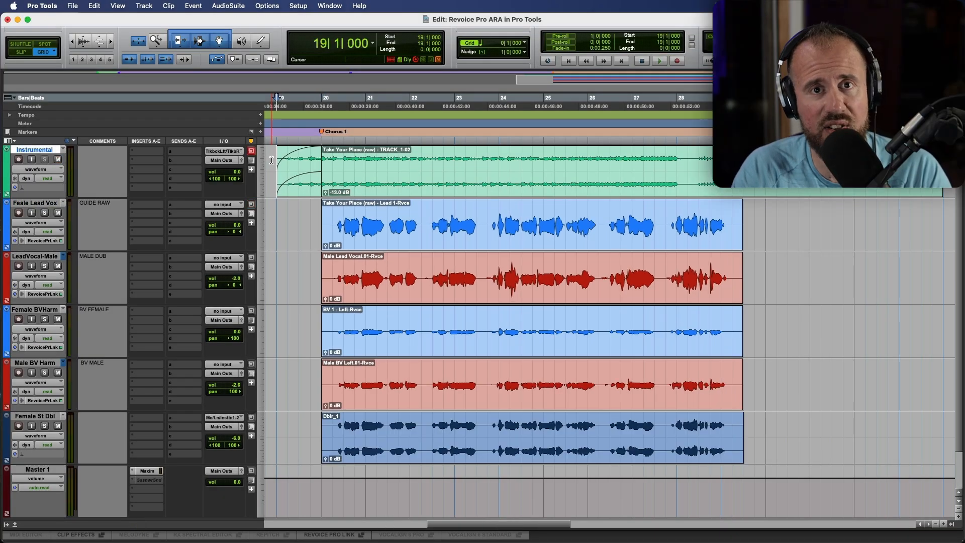
- Play from bar 19 to hear the four -Rvce vocals with the Dblr_1 double
key(space)
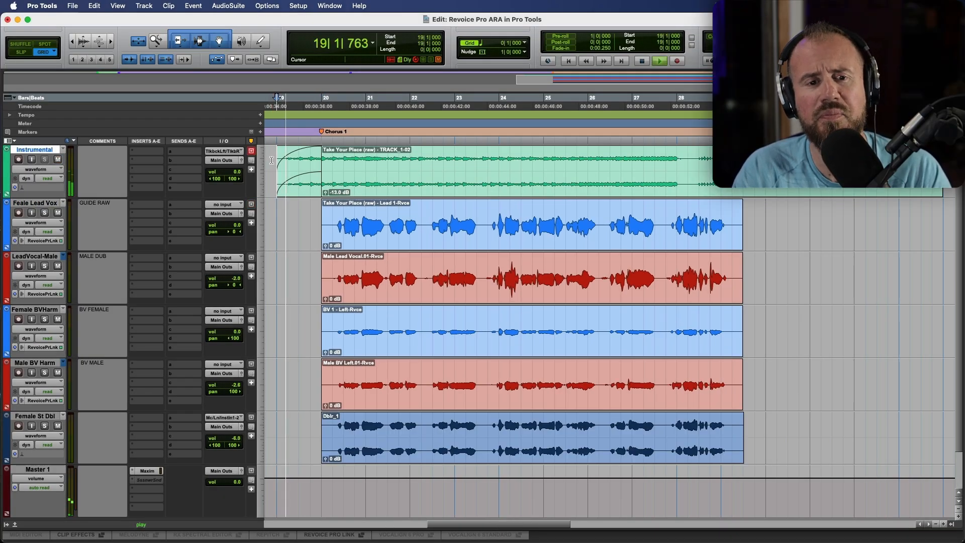